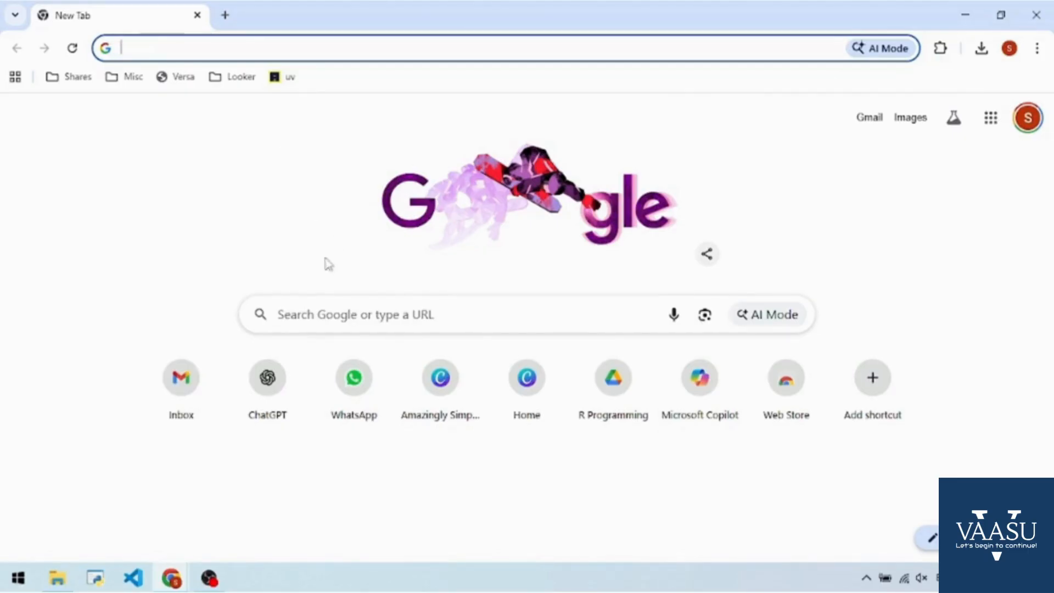
Search Google for "r studop download" and open Posit's RStudio Desktop result
{"action": "left_click", "coordinate": [321, 311]}
{"action": "type", "text": "r"}
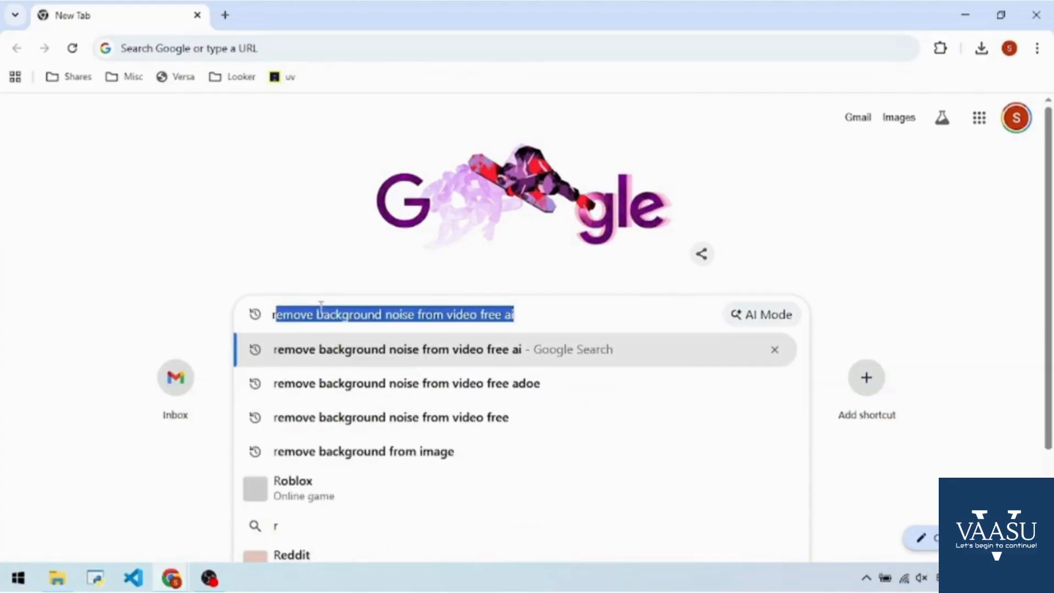
{"action": "type", "text": " stud"}
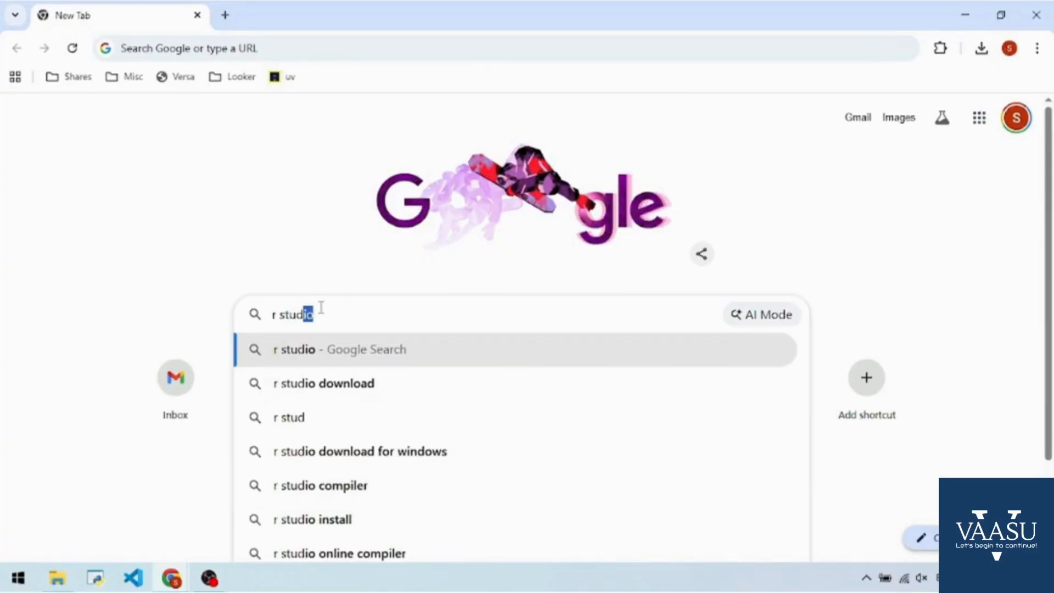
{"action": "type", "text": "op down"}
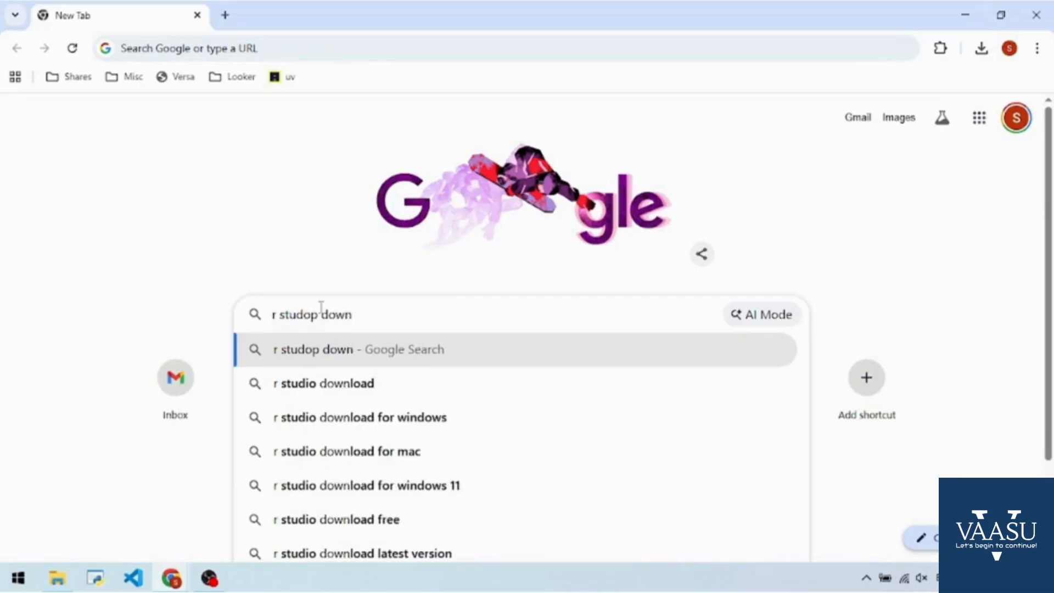
{"action": "key", "text": "BackSpace"}
{"action": "type", "text": "nload"}
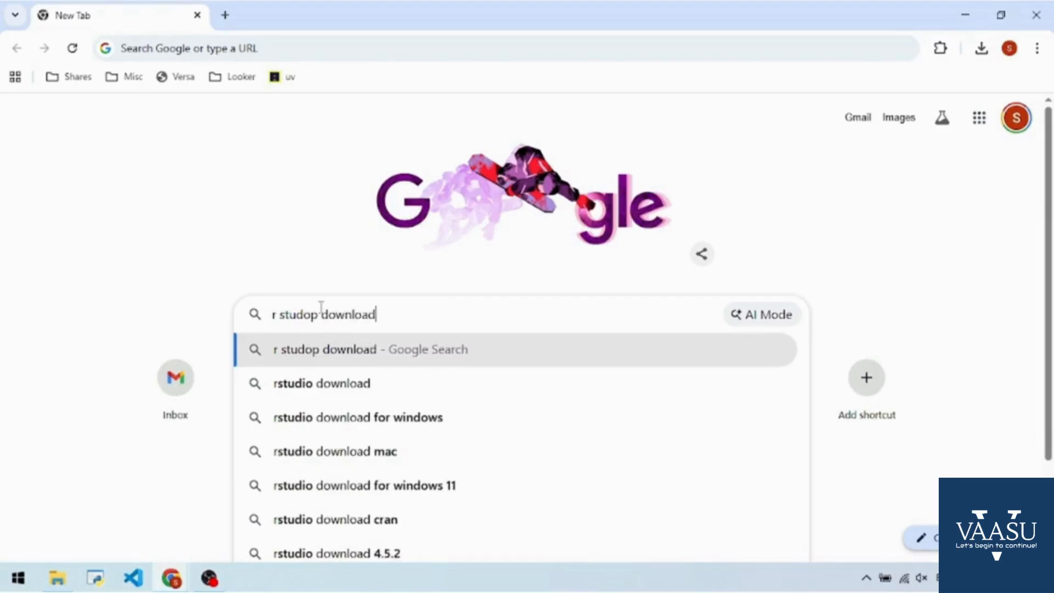
{"action": "key", "text": "Return"}
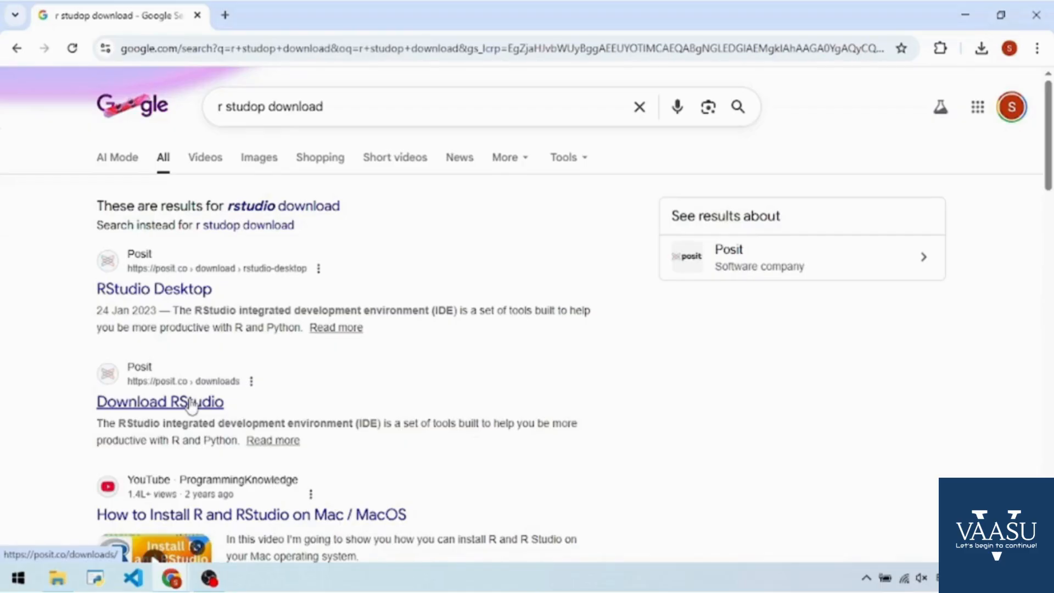
{"action": "left_click", "coordinate": [156, 291]}
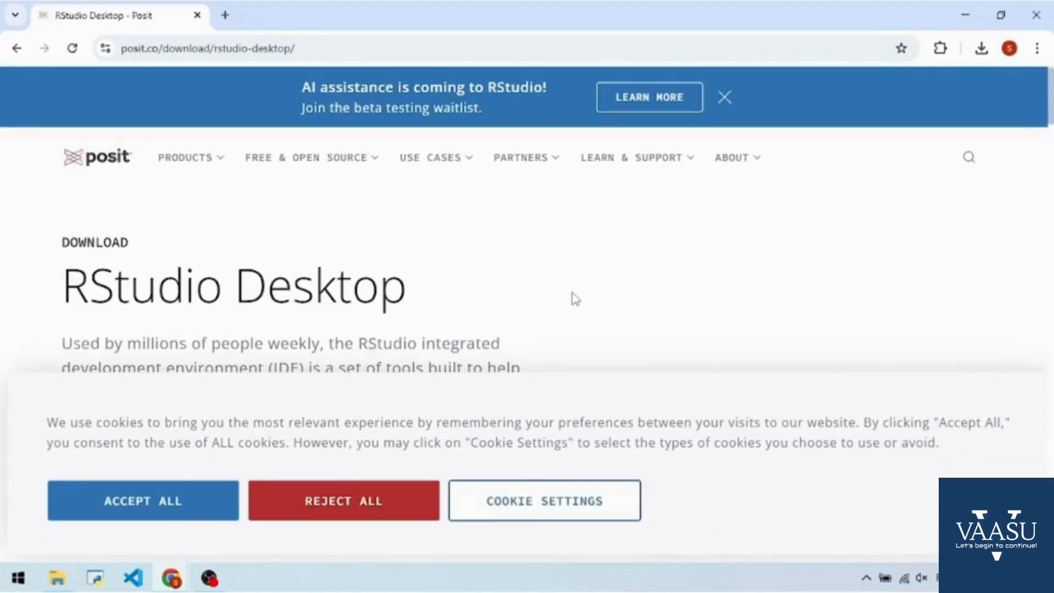
Accept all cookies on the Posit page and download RStudio Desktop for Windows
{"action": "left_click", "coordinate": [173, 506]}
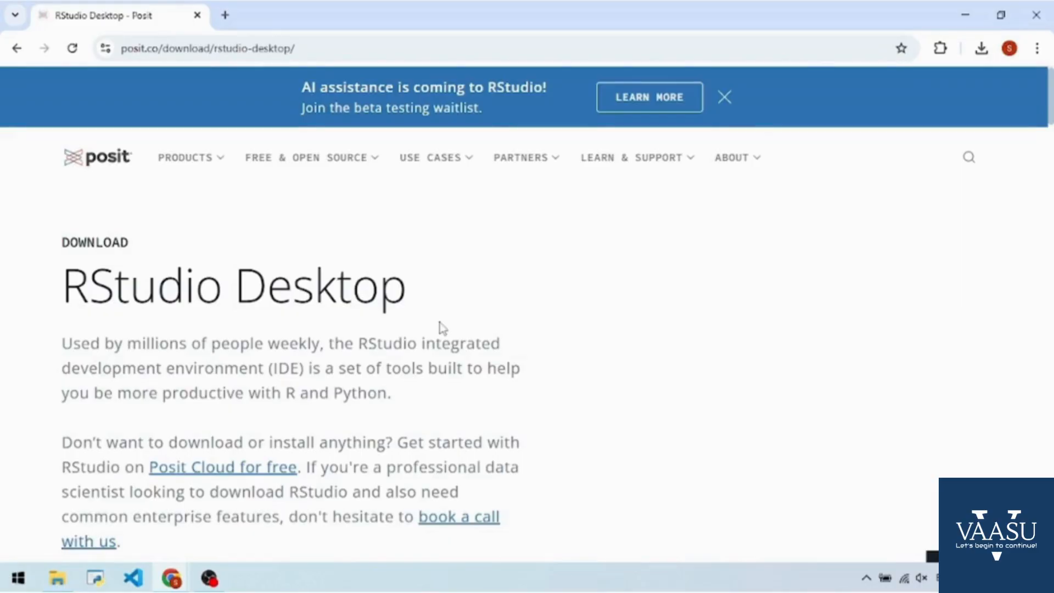
{"action": "scroll", "coordinate": [442, 327], "scroll_direction": "down", "scroll_amount": 7}
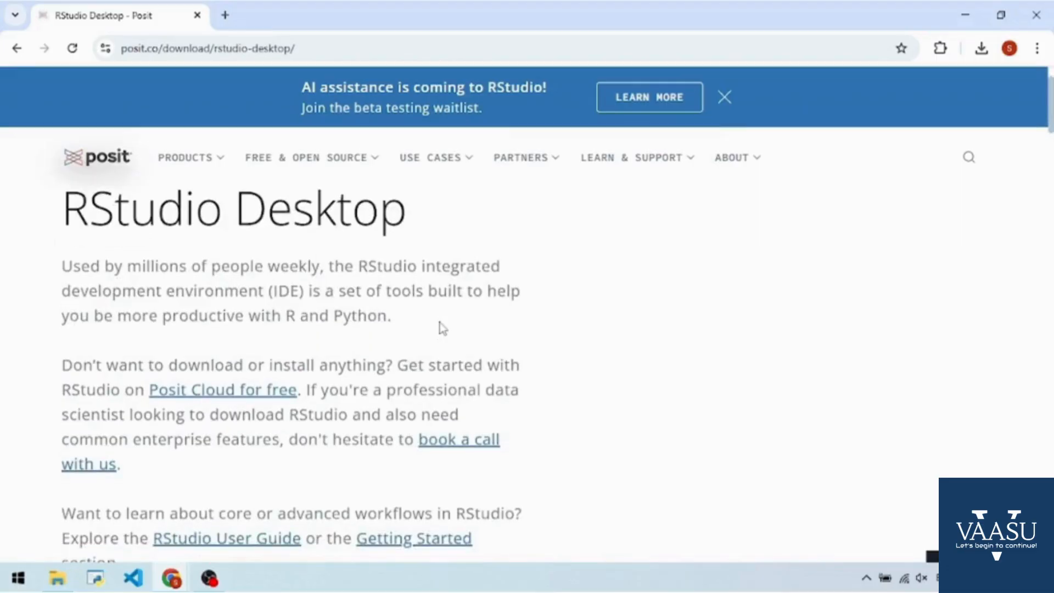
{"action": "scroll", "coordinate": [441, 322], "scroll_direction": "down", "scroll_amount": 5}
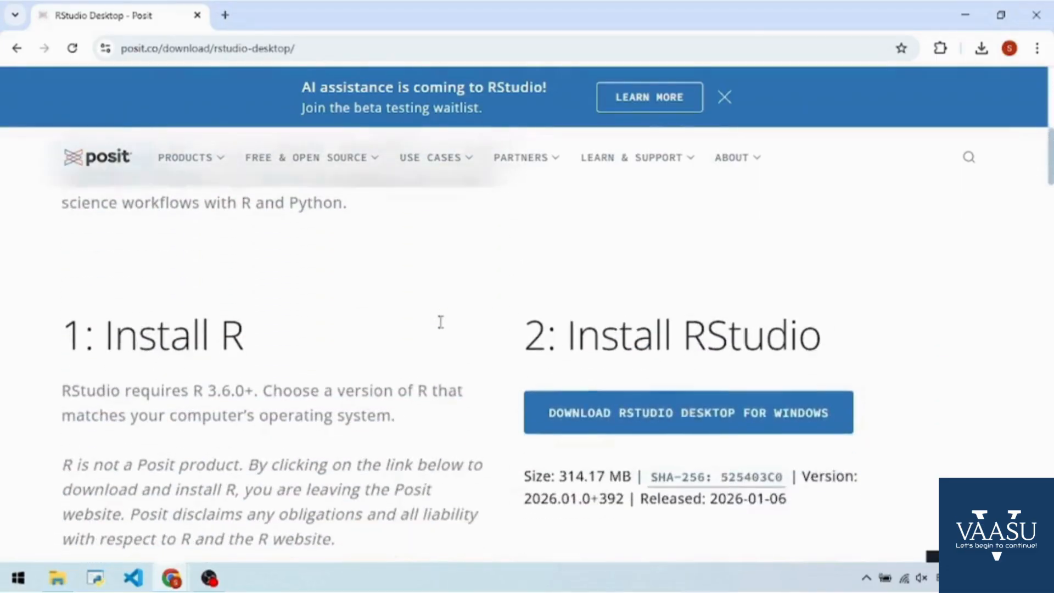
{"action": "scroll", "coordinate": [447, 322], "scroll_direction": "up", "scroll_amount": 1}
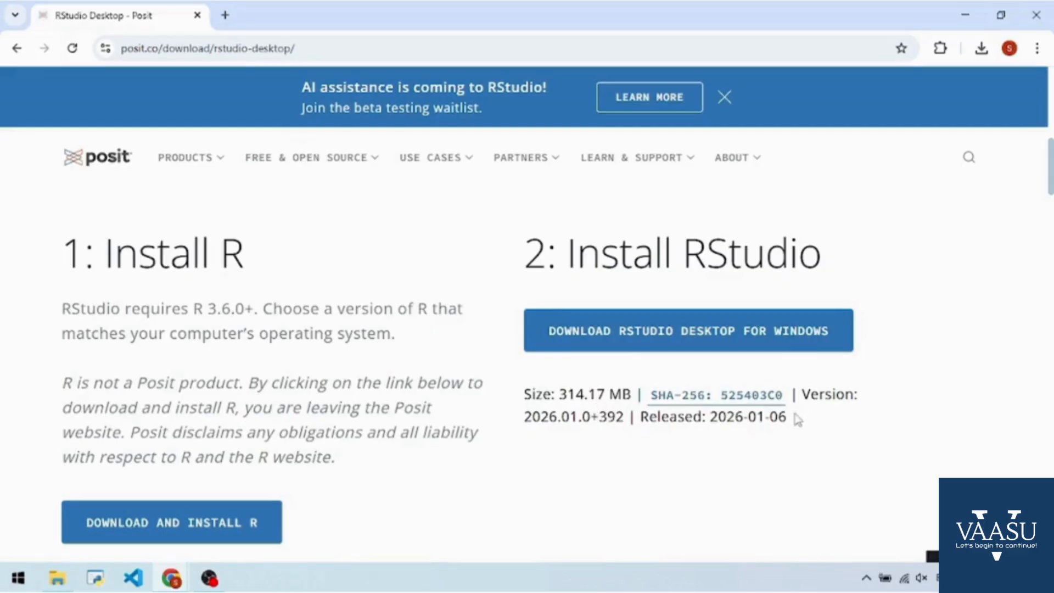
{"action": "left_click_drag", "start_coordinate": [528, 423], "coordinate": [770, 422]}
{"action": "left_click", "coordinate": [652, 420]}
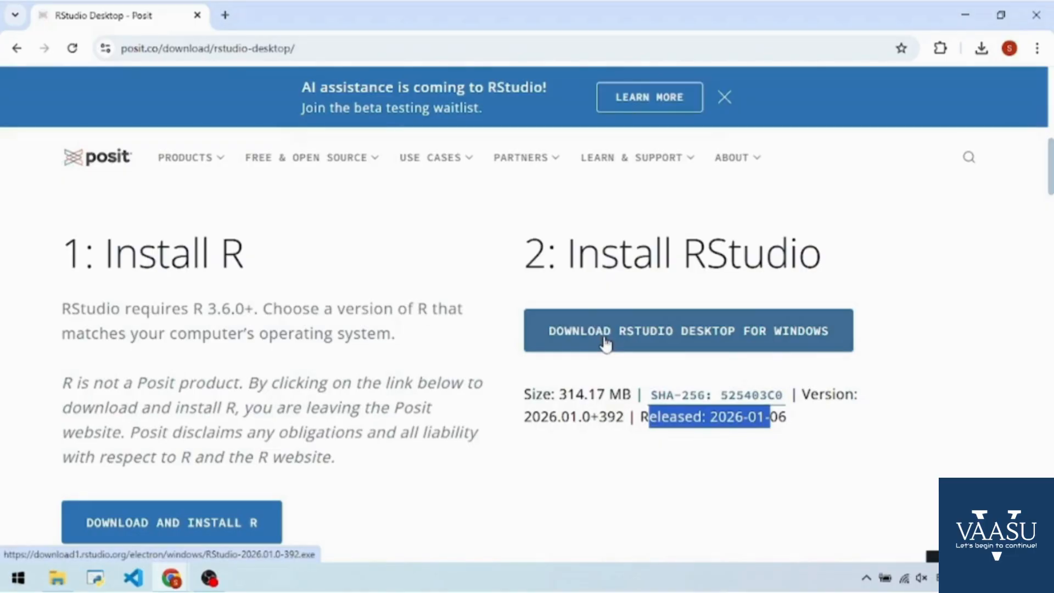
{"action": "left_click", "coordinate": [605, 345]}
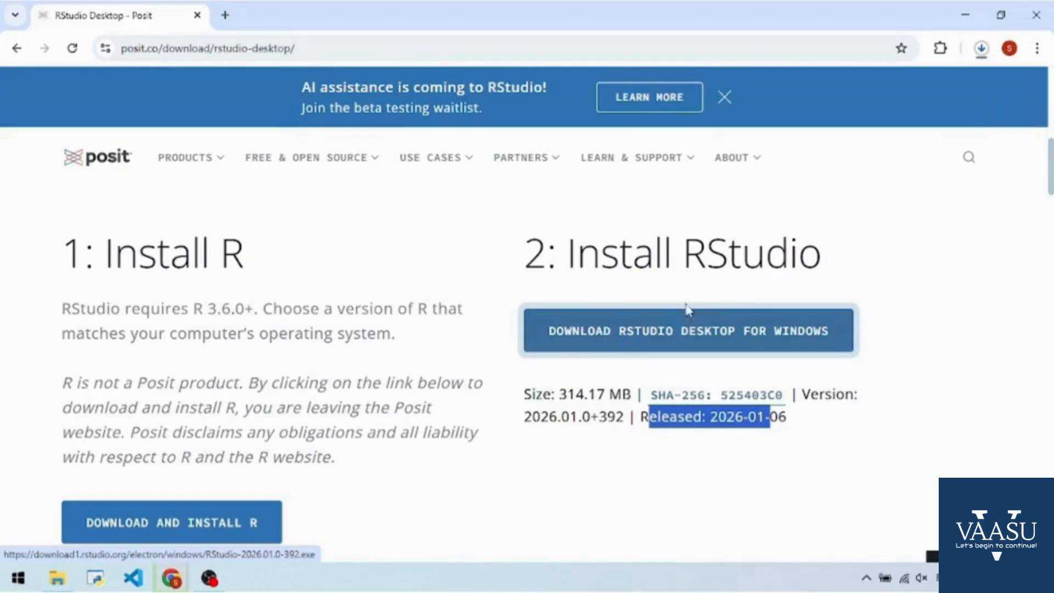
Examine the RStudio installers and zip/tarballs offered for each operating system, and check the download's progress
{"action": "scroll", "coordinate": [854, 259], "scroll_direction": "down", "scroll_amount": 10}
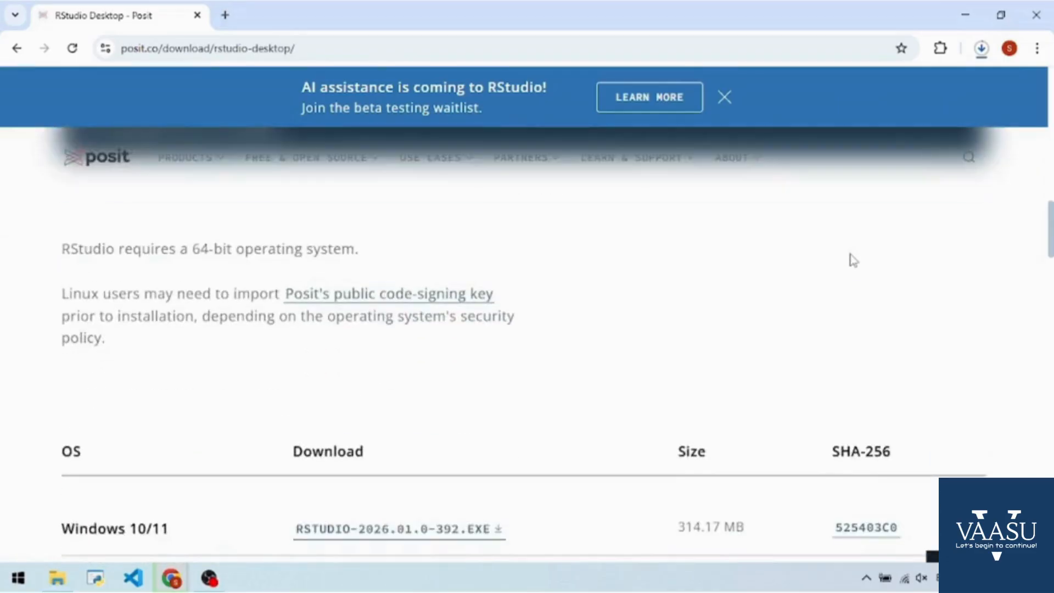
{"action": "scroll", "coordinate": [854, 259], "scroll_direction": "down", "scroll_amount": 5}
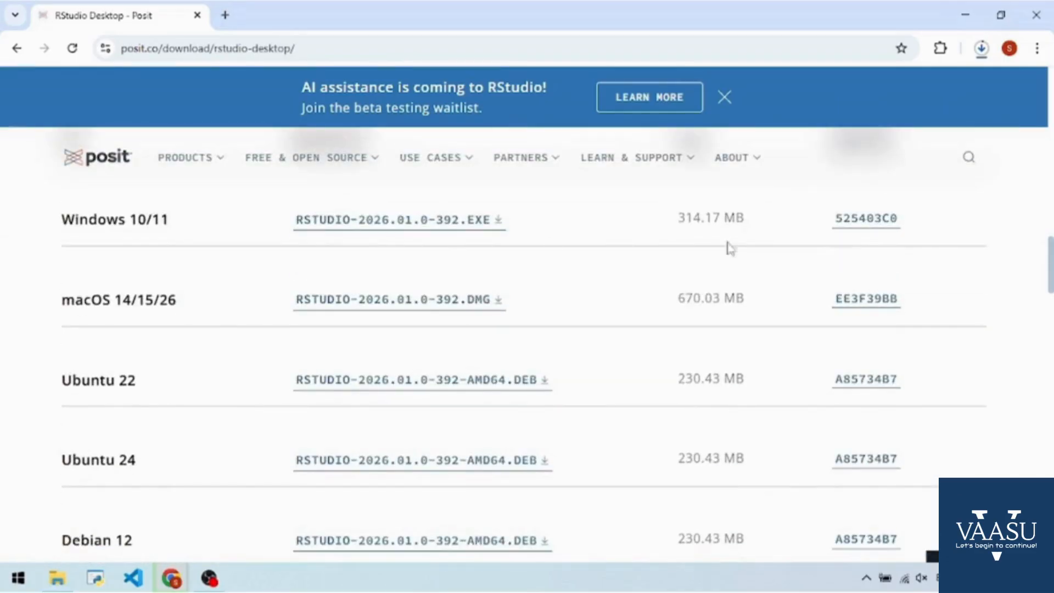
{"action": "scroll", "coordinate": [371, 307], "scroll_direction": "up", "scroll_amount": 3}
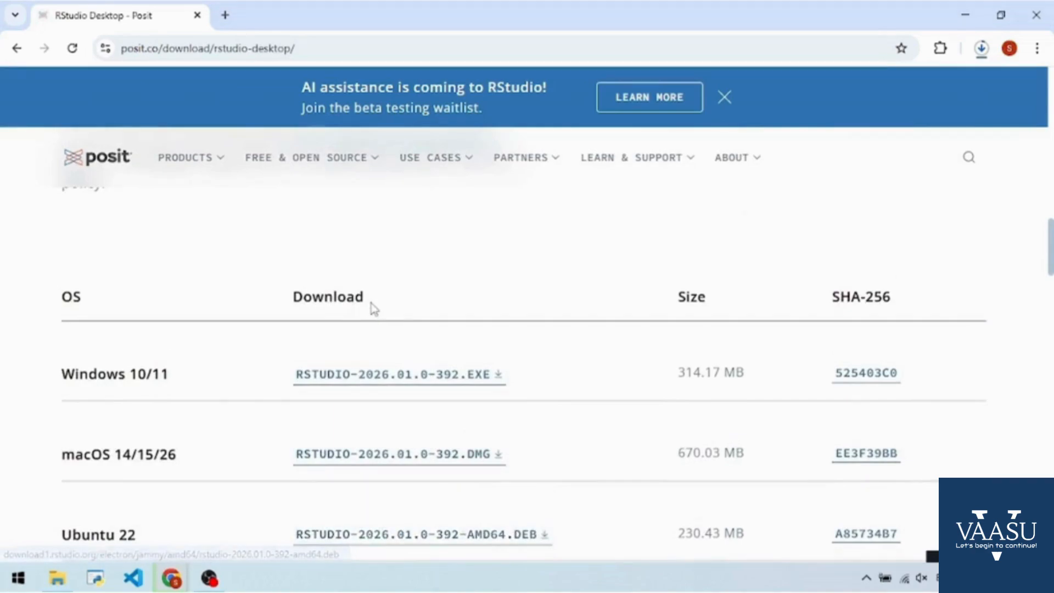
{"action": "scroll", "coordinate": [163, 391], "scroll_direction": "down", "scroll_amount": 1}
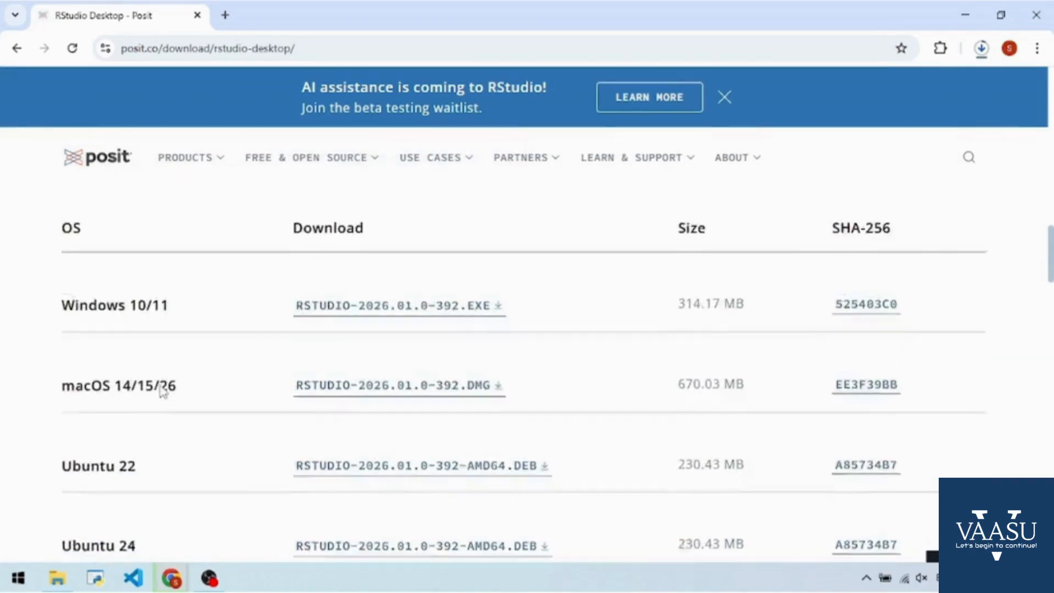
{"action": "scroll", "coordinate": [162, 391], "scroll_direction": "down", "scroll_amount": 1}
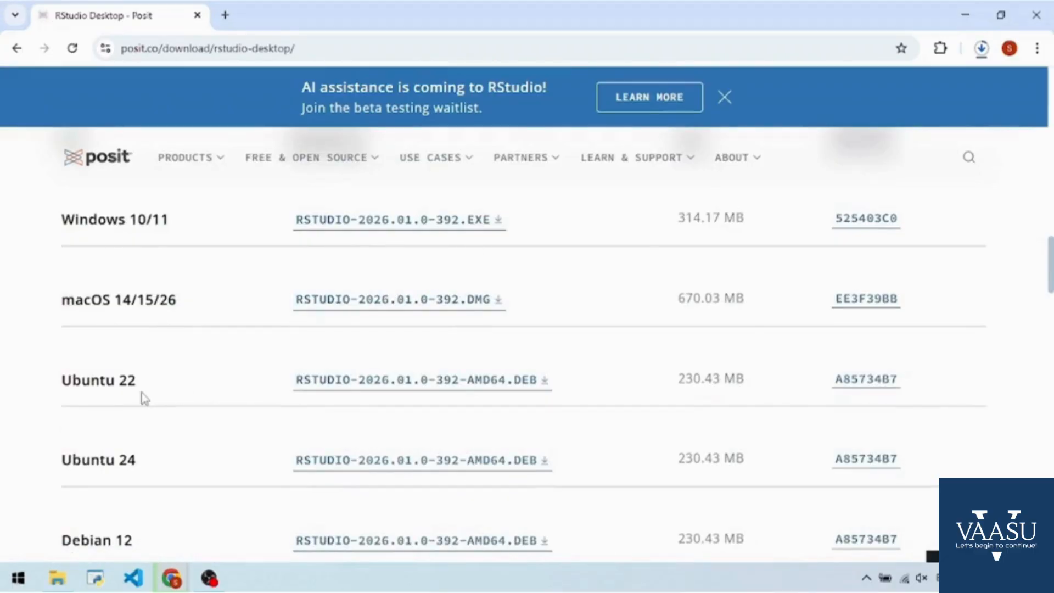
{"action": "scroll", "coordinate": [198, 430], "scroll_direction": "down", "scroll_amount": 6}
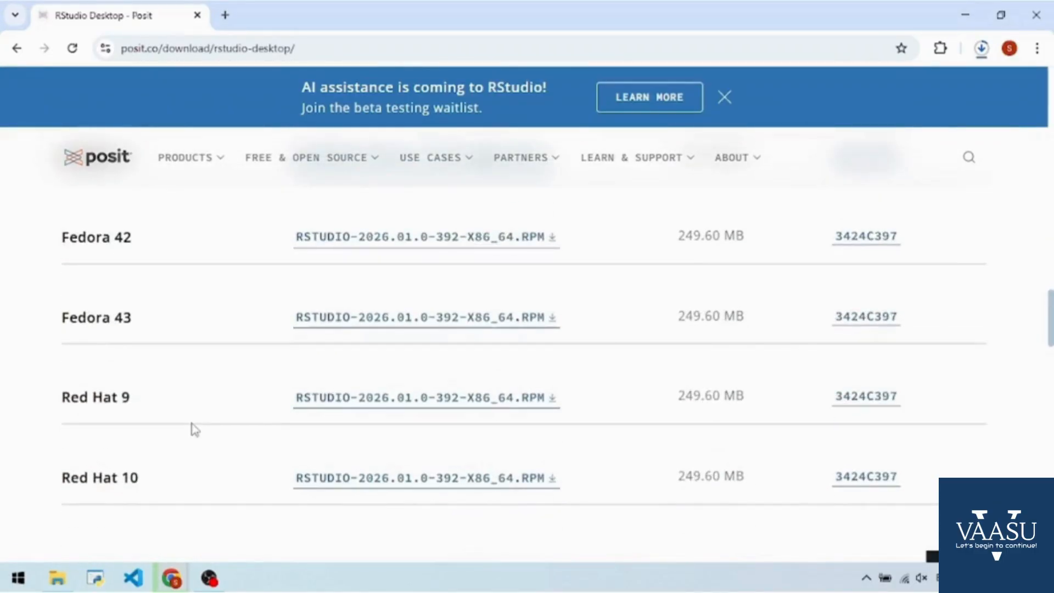
{"action": "scroll", "coordinate": [195, 430], "scroll_direction": "down", "scroll_amount": 3}
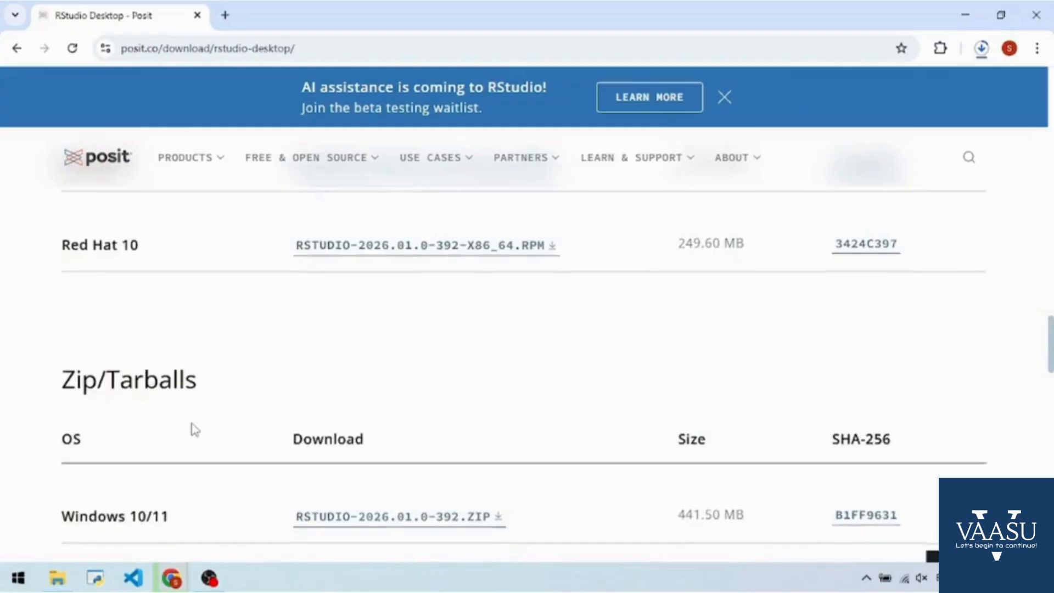
{"action": "scroll", "coordinate": [194, 430], "scroll_direction": "down", "scroll_amount": 1}
{"action": "scroll", "coordinate": [194, 430], "scroll_direction": "down", "scroll_amount": 3}
{"action": "scroll", "coordinate": [195, 430], "scroll_direction": "up", "scroll_amount": 15}
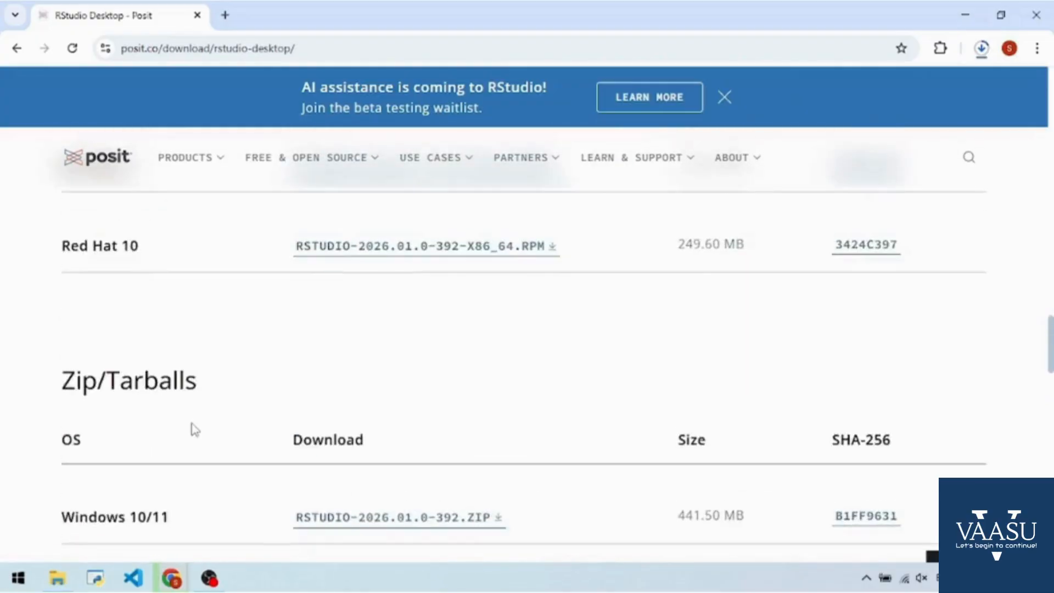
{"action": "scroll", "coordinate": [194, 430], "scroll_direction": "up", "scroll_amount": 3}
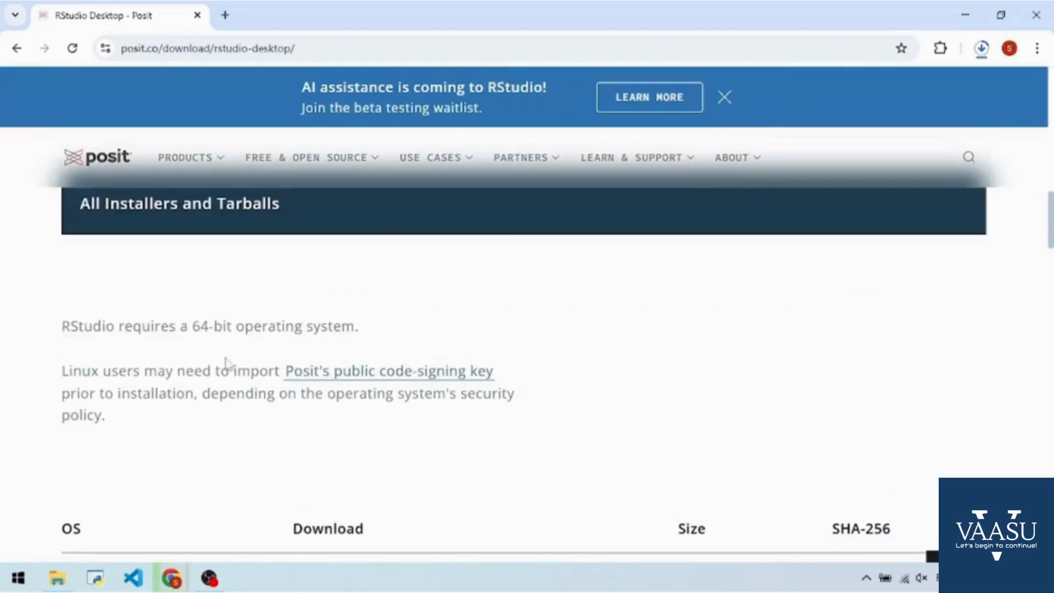
{"action": "left_click", "coordinate": [983, 49]}
{"action": "left_click", "coordinate": [983, 51]}
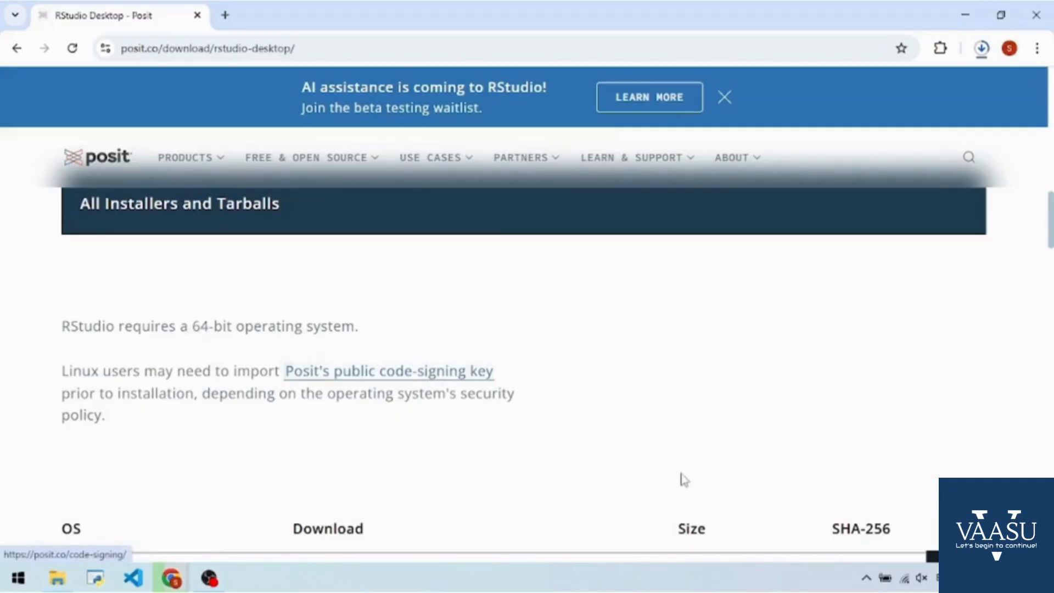
Look through the page's More resources section, including the user guide, release notes, Desktop Pro and older versions
{"action": "scroll", "coordinate": [631, 430], "scroll_direction": "down", "scroll_amount": 10}
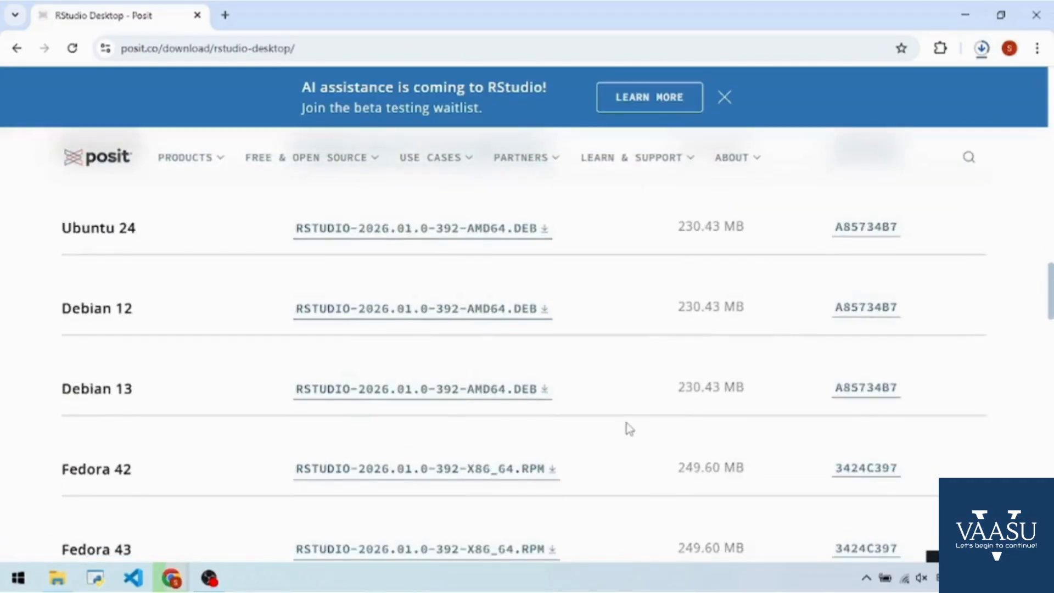
{"action": "scroll", "coordinate": [633, 434], "scroll_direction": "down", "scroll_amount": 10}
{"action": "scroll", "coordinate": [643, 428], "scroll_direction": "down", "scroll_amount": 10}
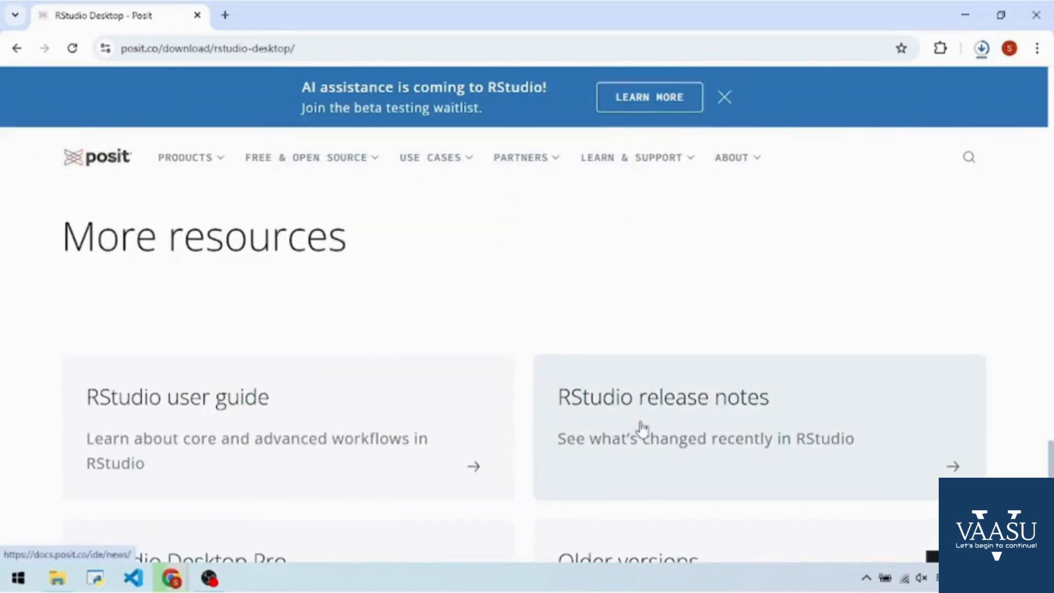
{"action": "scroll", "coordinate": [640, 428], "scroll_direction": "down", "scroll_amount": 4}
{"action": "scroll", "coordinate": [642, 429], "scroll_direction": "up", "scroll_amount": 3}
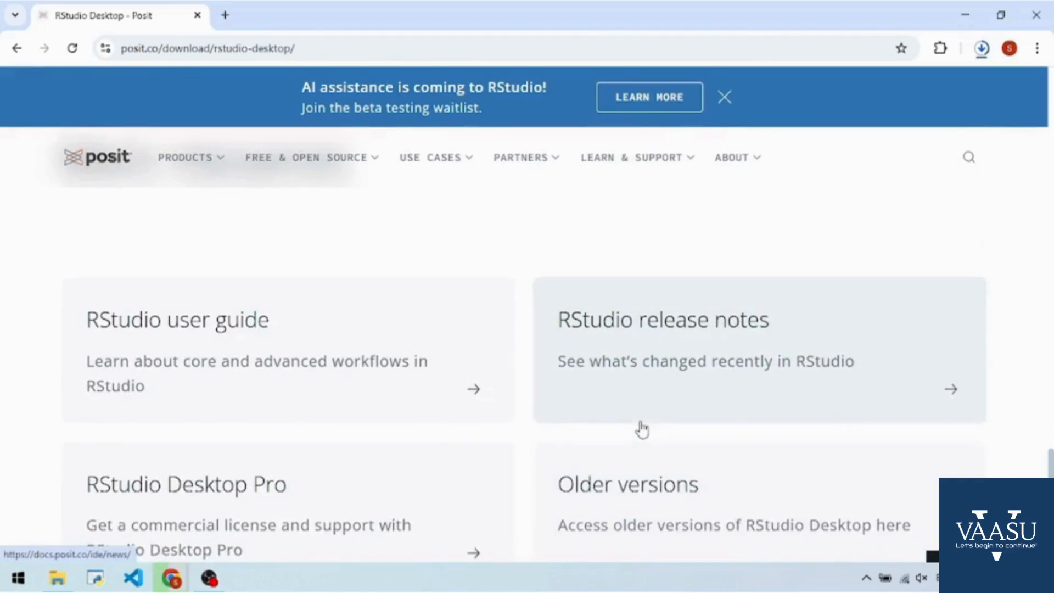
{"action": "scroll", "coordinate": [640, 431], "scroll_direction": "up", "scroll_amount": 2}
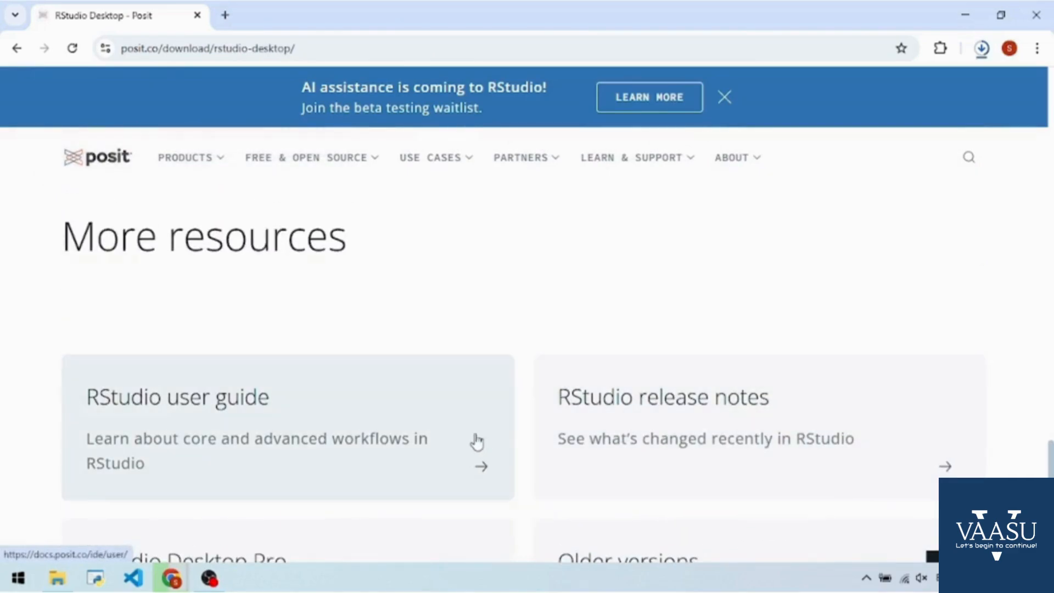
{"action": "scroll", "coordinate": [693, 430], "scroll_direction": "down", "scroll_amount": 3}
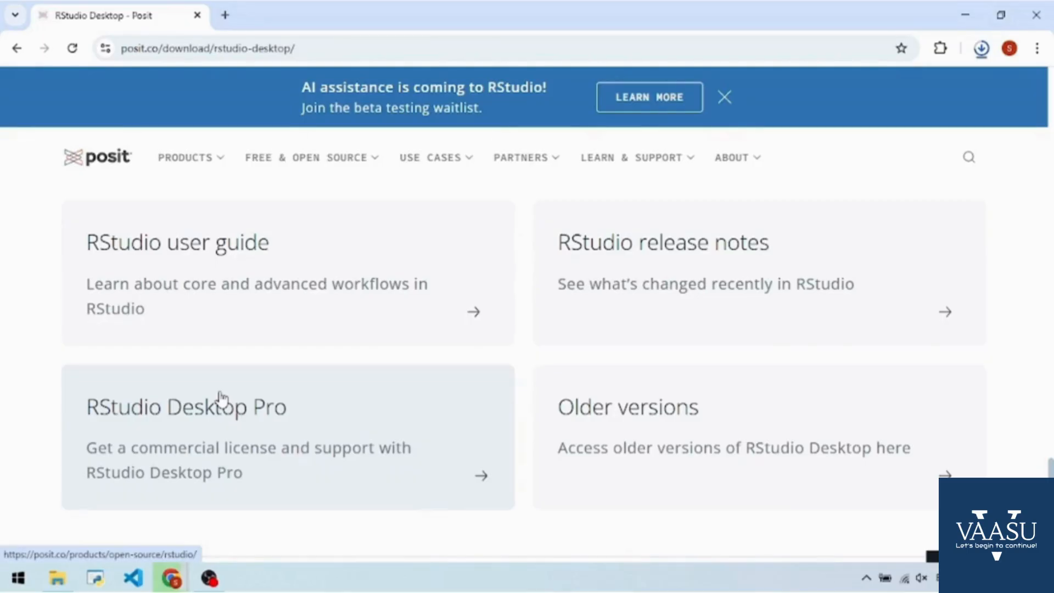
{"action": "scroll", "coordinate": [348, 434], "scroll_direction": "down", "scroll_amount": 4}
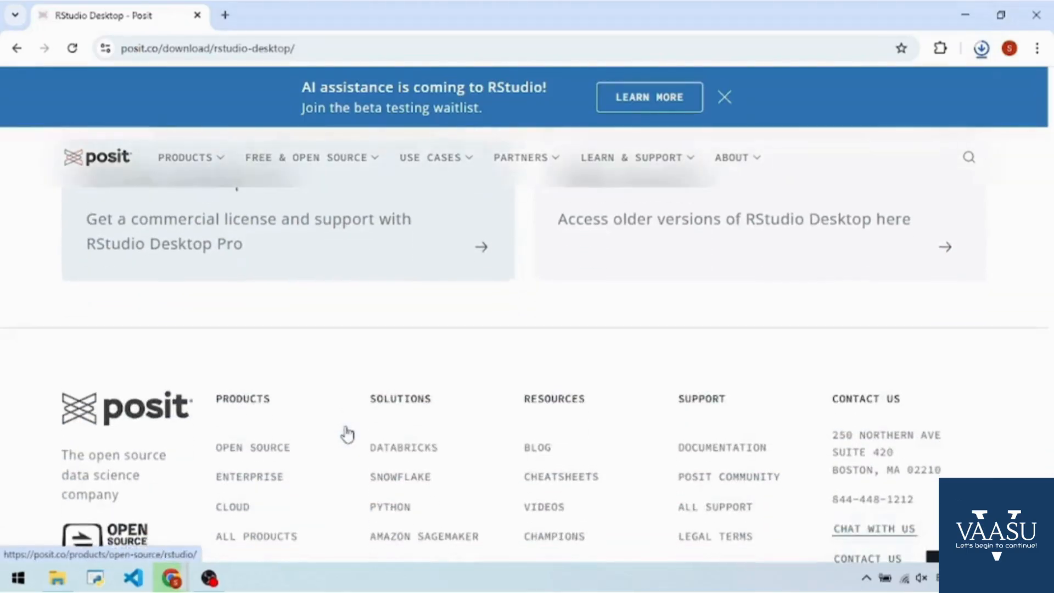
{"action": "scroll", "coordinate": [346, 431], "scroll_direction": "up", "scroll_amount": 3}
{"action": "scroll", "coordinate": [648, 413], "scroll_direction": "up", "scroll_amount": 6}
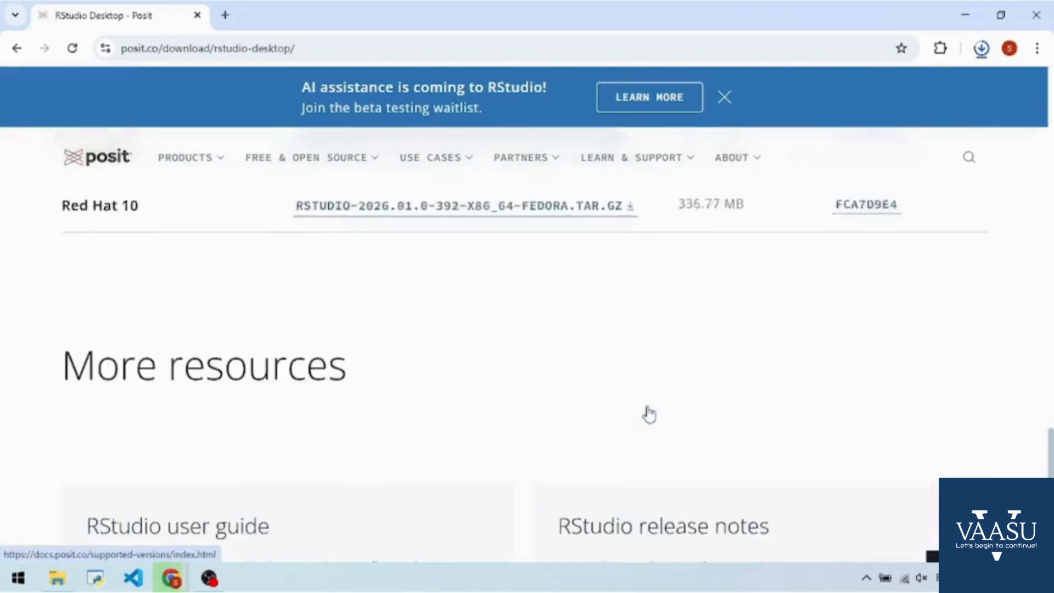
{"action": "scroll", "coordinate": [649, 413], "scroll_direction": "up", "scroll_amount": 10}
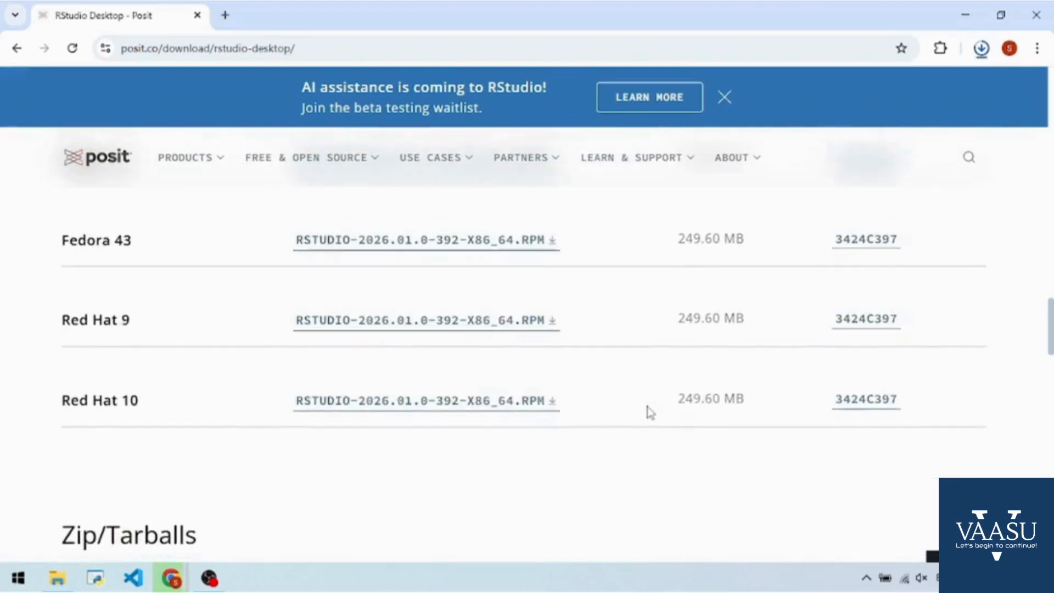
{"action": "scroll", "coordinate": [649, 412], "scroll_direction": "up", "scroll_amount": 15}
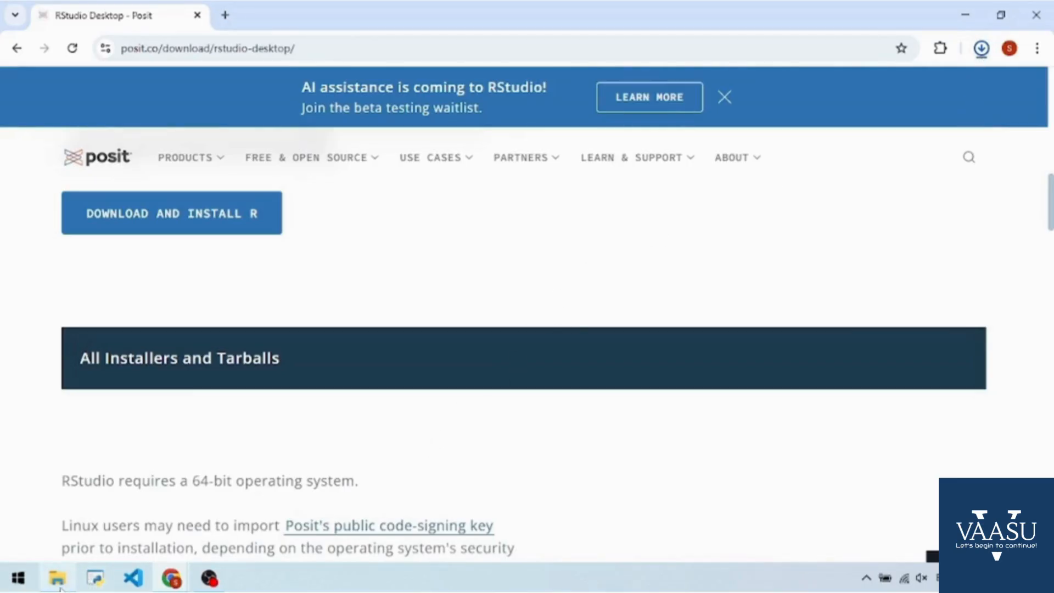
Switch to the Downloads folder in File Explorer and run the RStudio-2026.01.0-392 installer, starting installation into C:\Program Files\RStudio
{"action": "mouse_move", "coordinate": [57, 578]}
{"action": "left_click", "coordinate": [77, 513]}
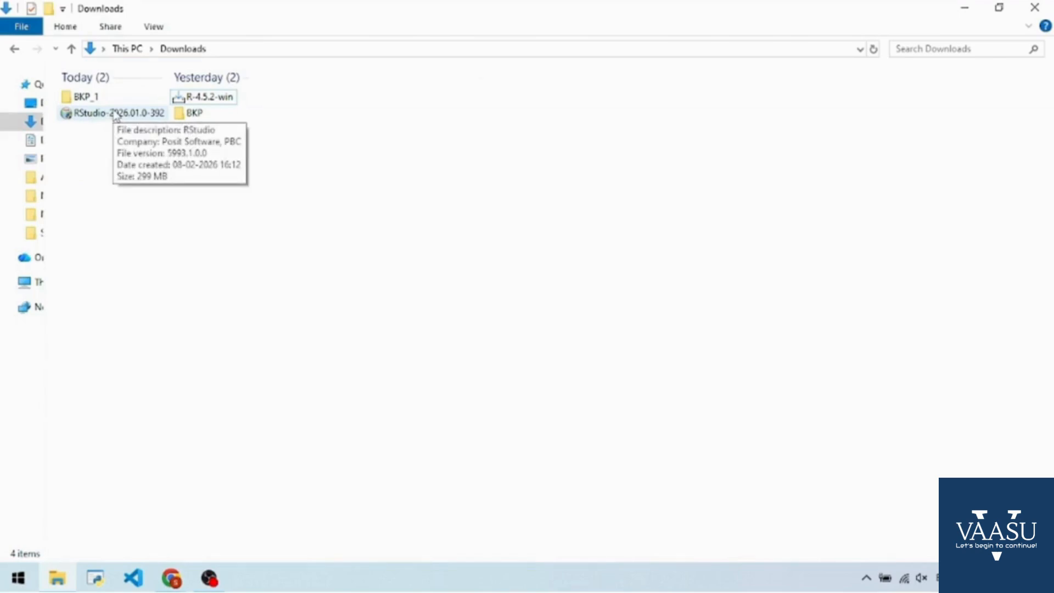
{"action": "double_click", "coordinate": [116, 113]}
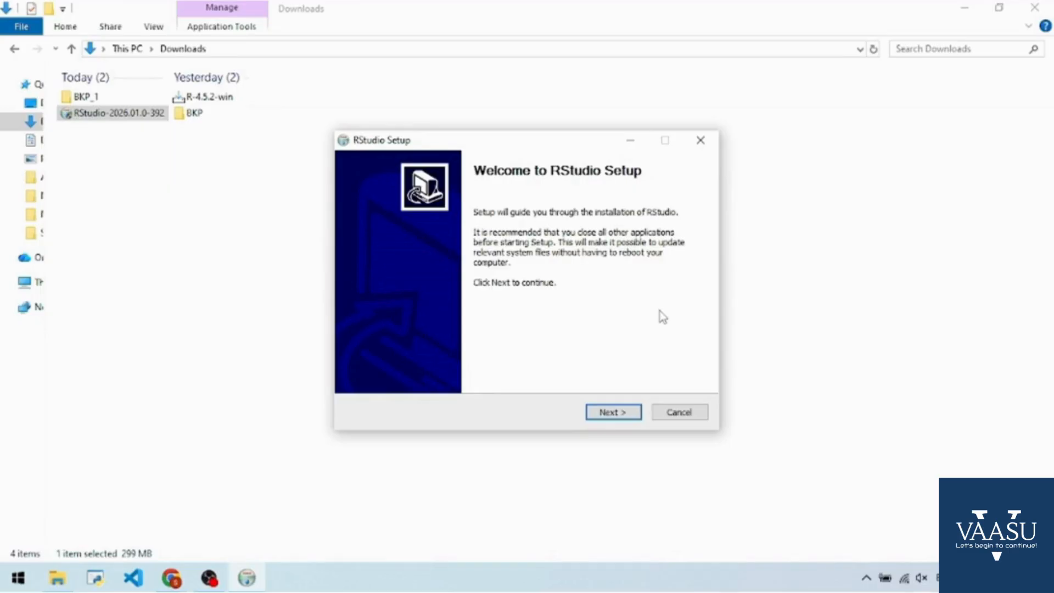
{"action": "left_click", "coordinate": [619, 415]}
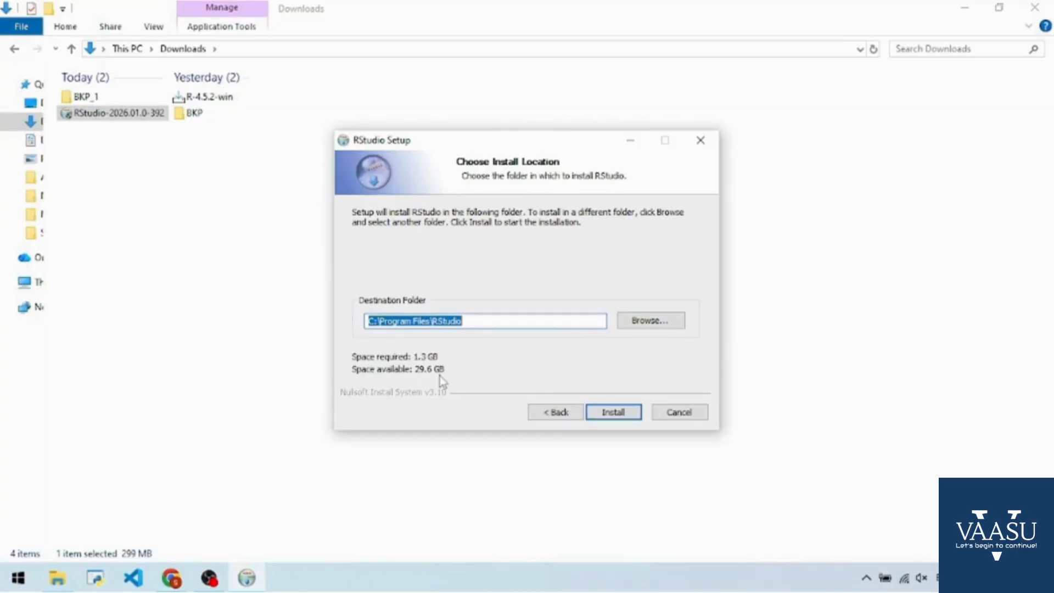
{"action": "left_click", "coordinate": [620, 413]}
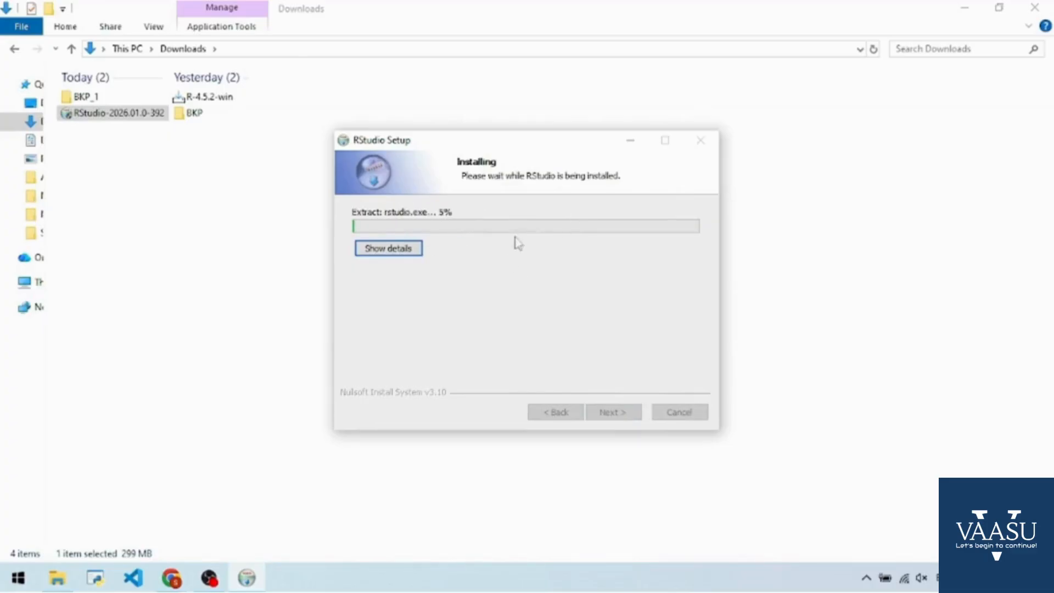
Show the installation details, finish the RStudio setup, and minimize the open windows to reach the desktop
{"action": "left_click", "coordinate": [409, 251]}
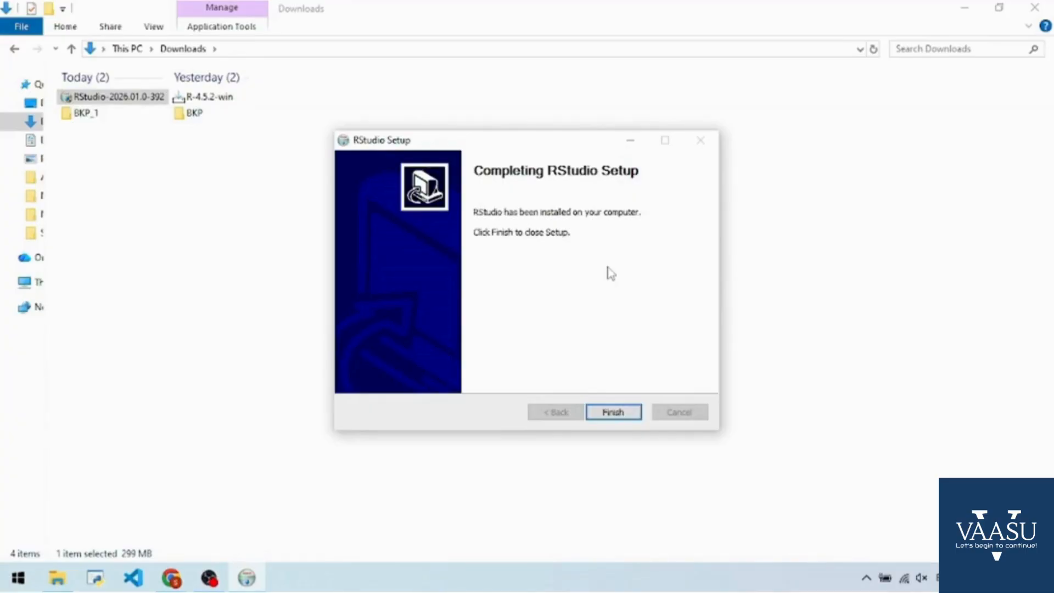
{"action": "left_click", "coordinate": [626, 412]}
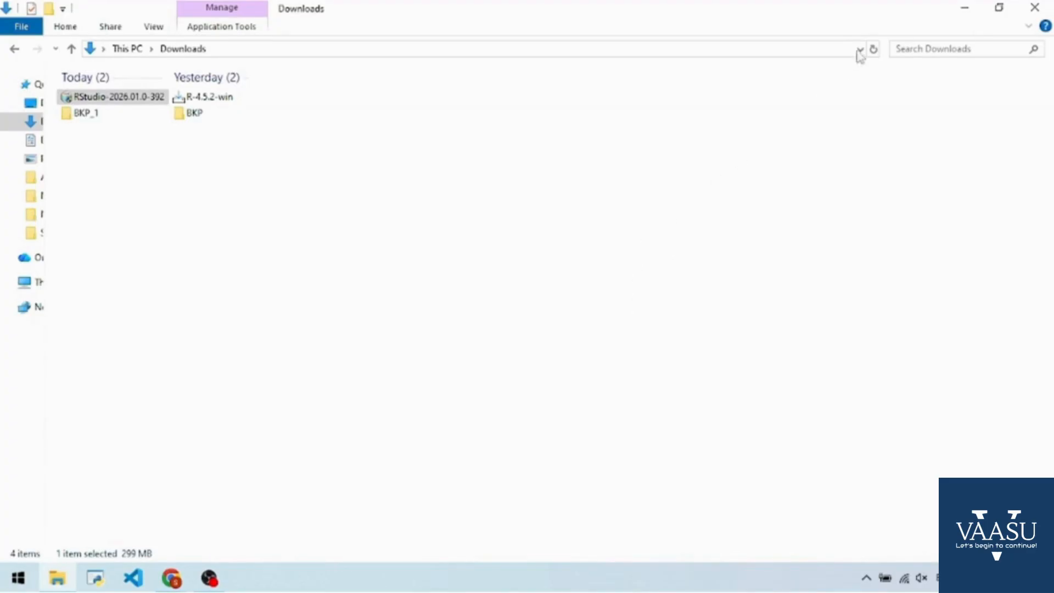
{"action": "left_click", "coordinate": [957, 9]}
{"action": "left_click", "coordinate": [961, 9]}
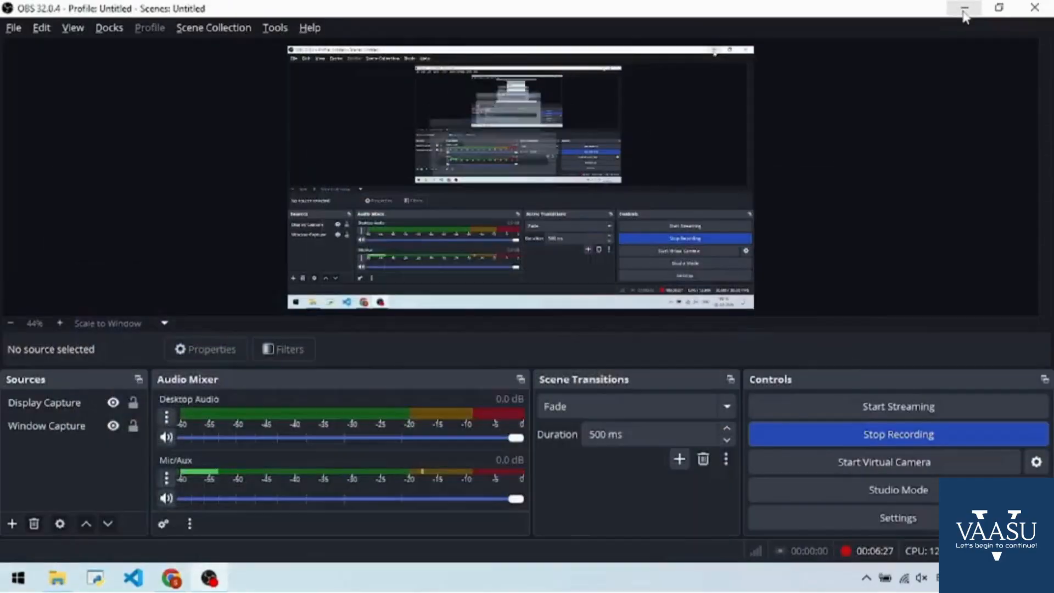
{"action": "left_click", "coordinate": [965, 9]}
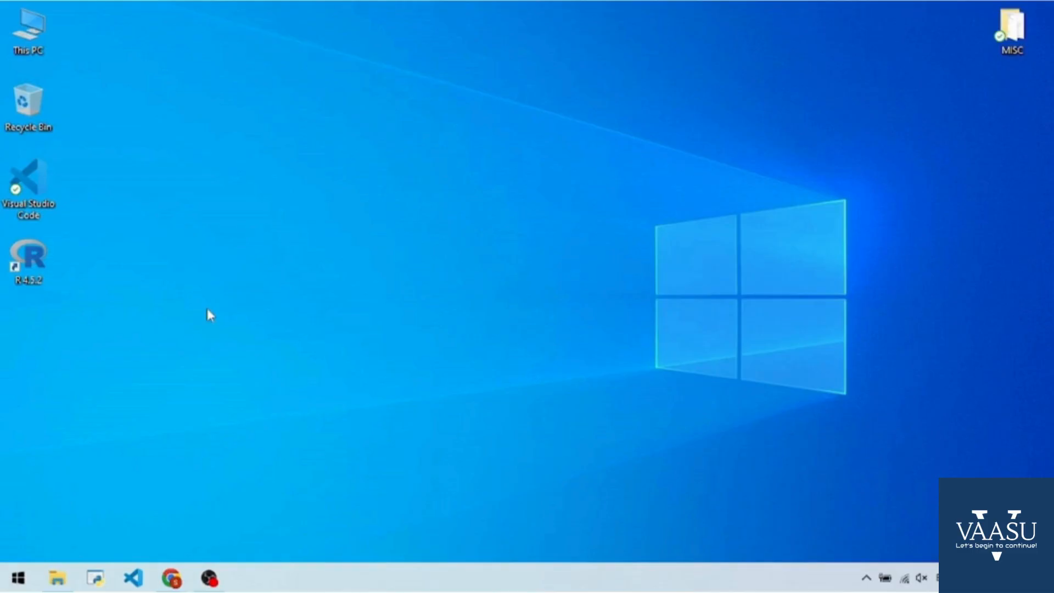
Search Windows for "r st" to launch RStudio in a maximized window, and pin it to the taskbar
{"action": "key", "text": "super"}
{"action": "type", "text": "r"}
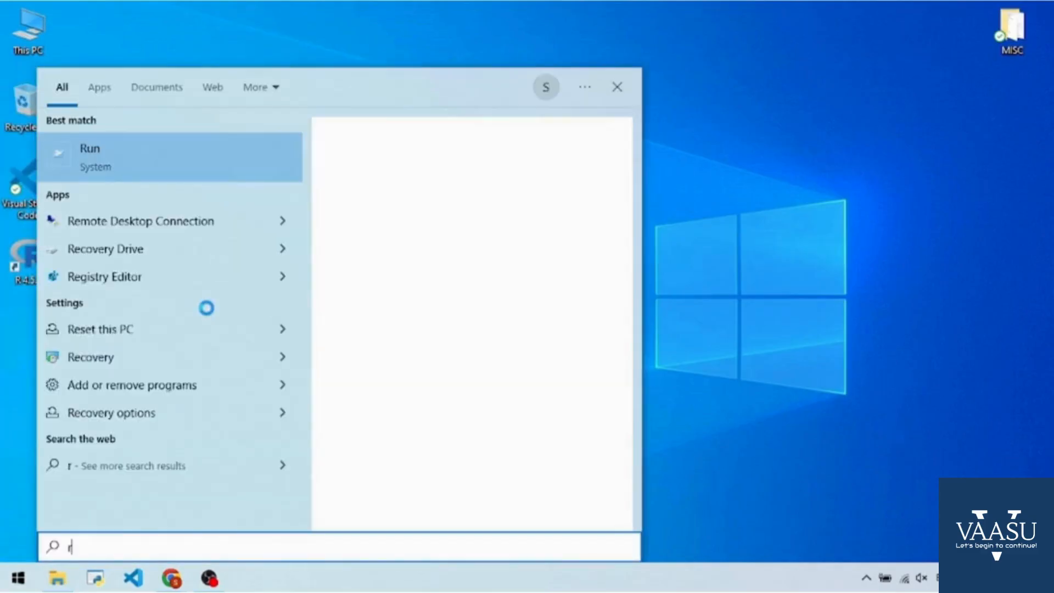
{"action": "type", "text": " st"}
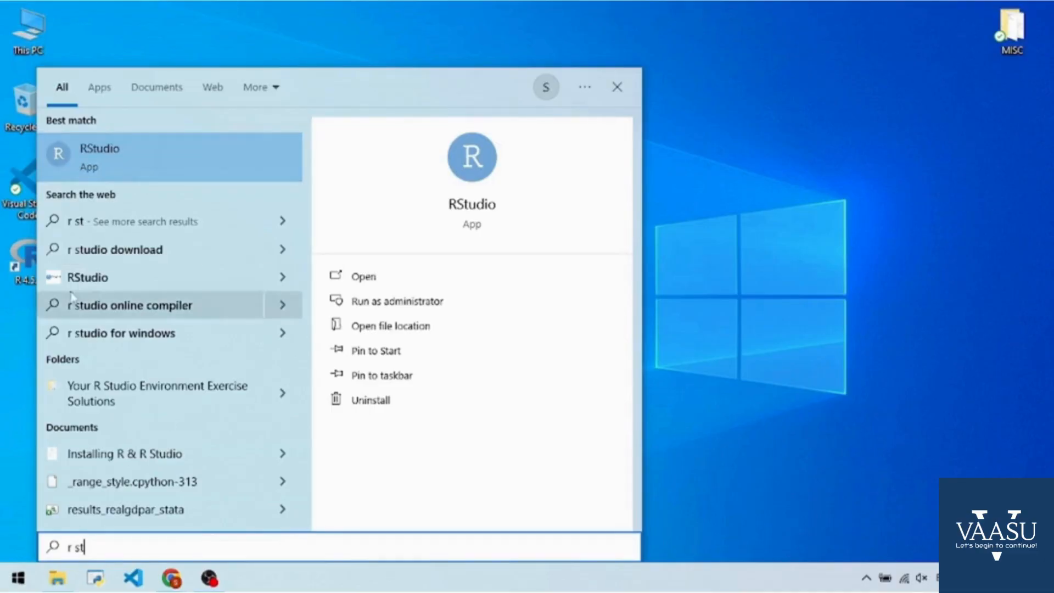
{"action": "left_click", "coordinate": [148, 173]}
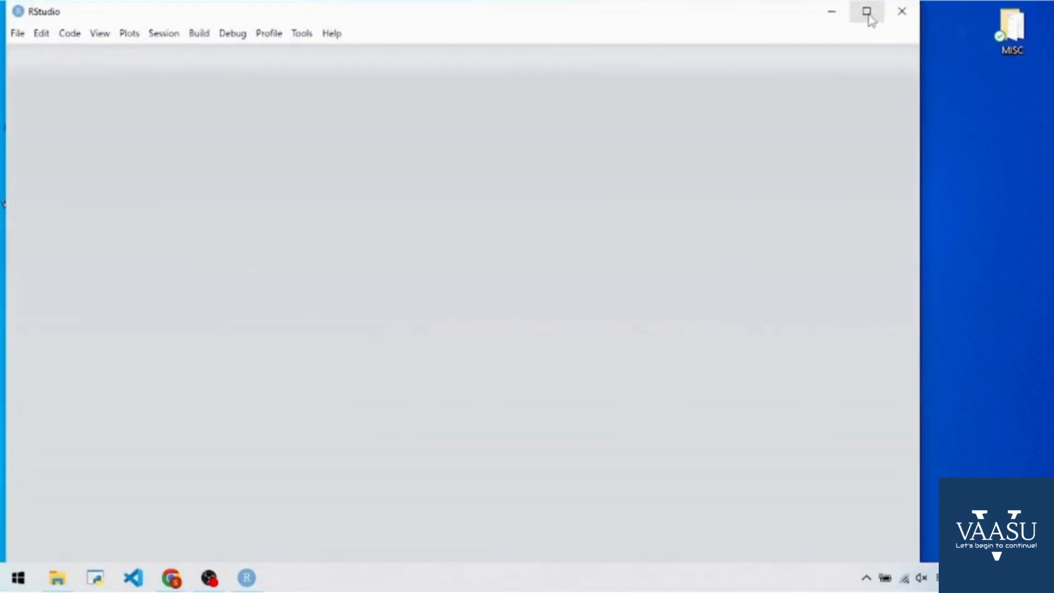
{"action": "left_click", "coordinate": [867, 12]}
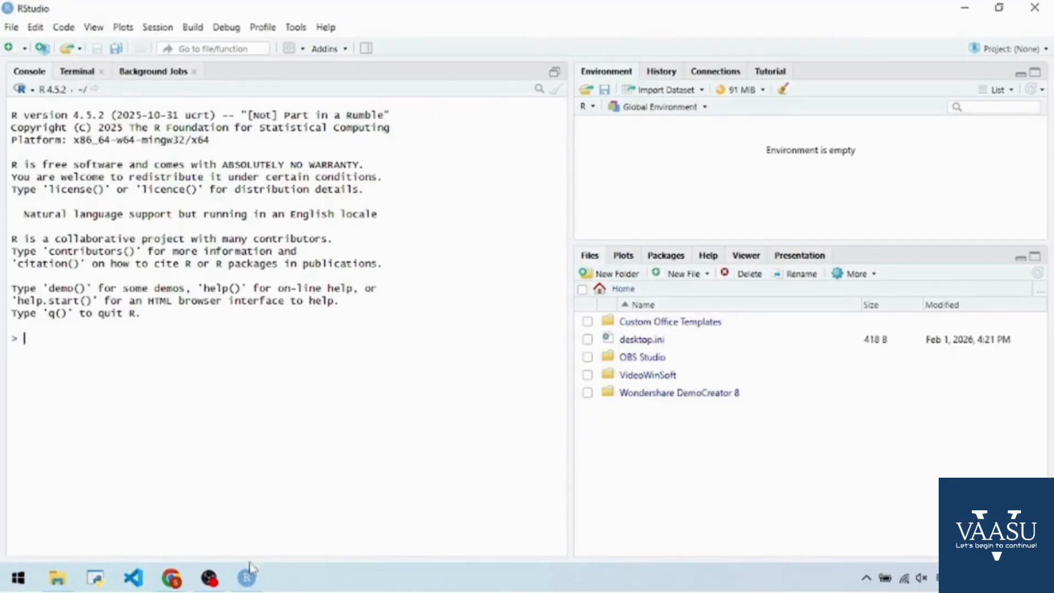
{"action": "right_click", "coordinate": [242, 586]}
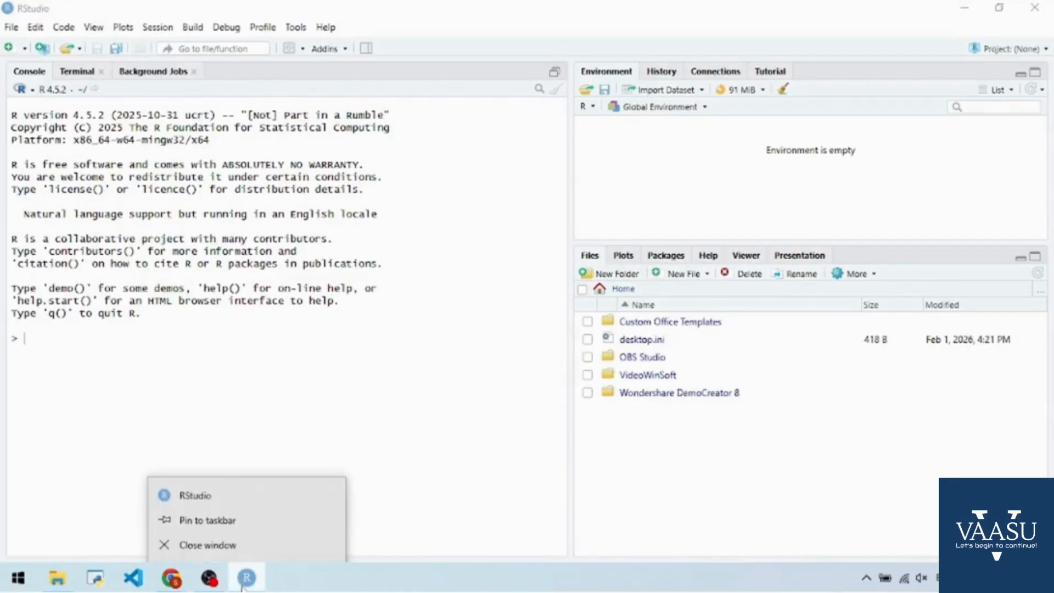
{"action": "left_click", "coordinate": [242, 523]}
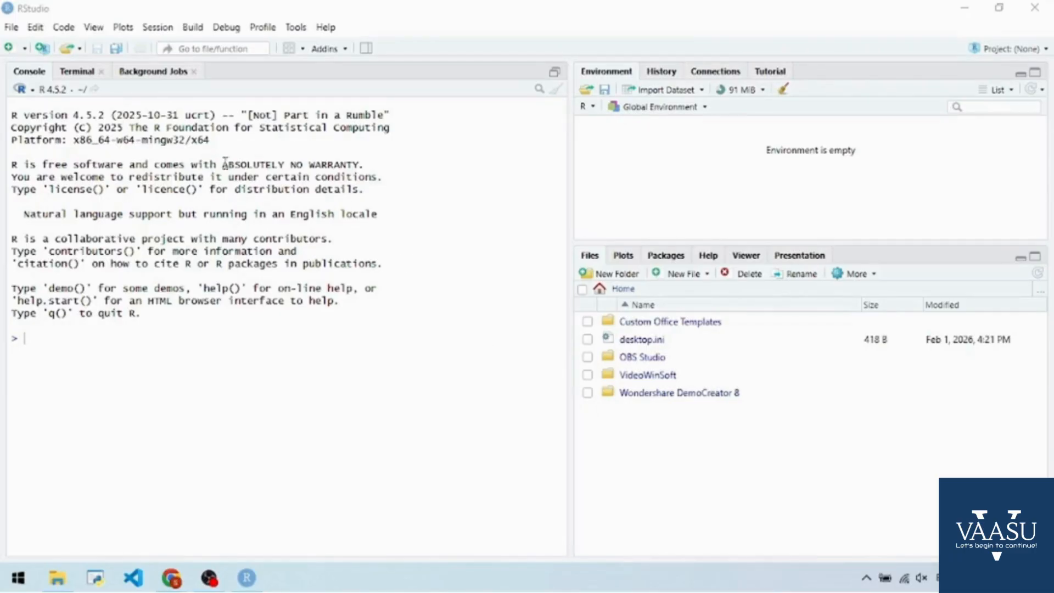
Create a new R script, and evaluate 2+6 directly in the console
{"action": "left_click", "coordinate": [24, 50]}
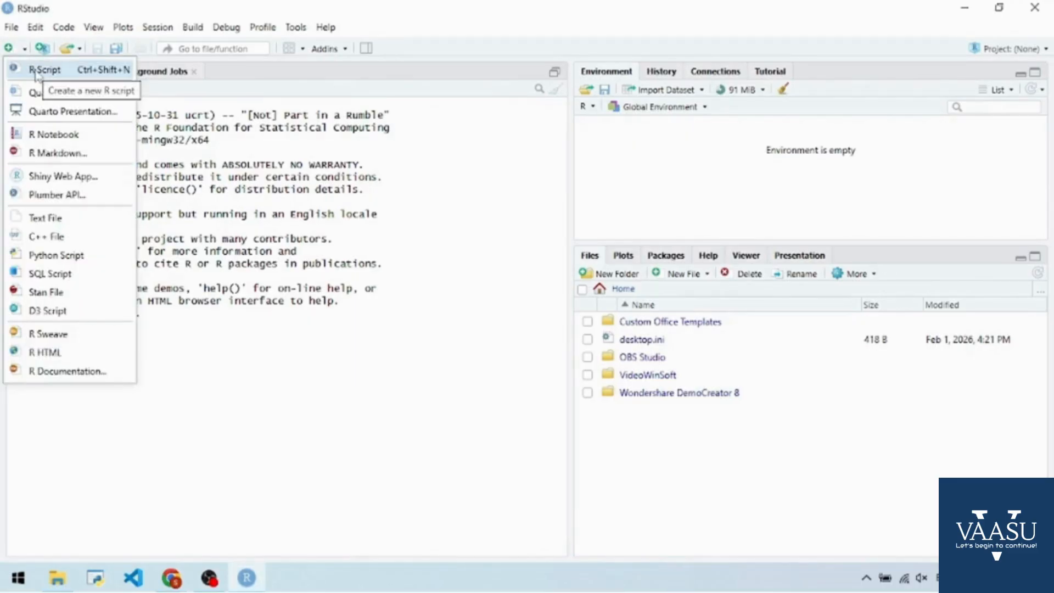
{"action": "left_click", "coordinate": [37, 74]}
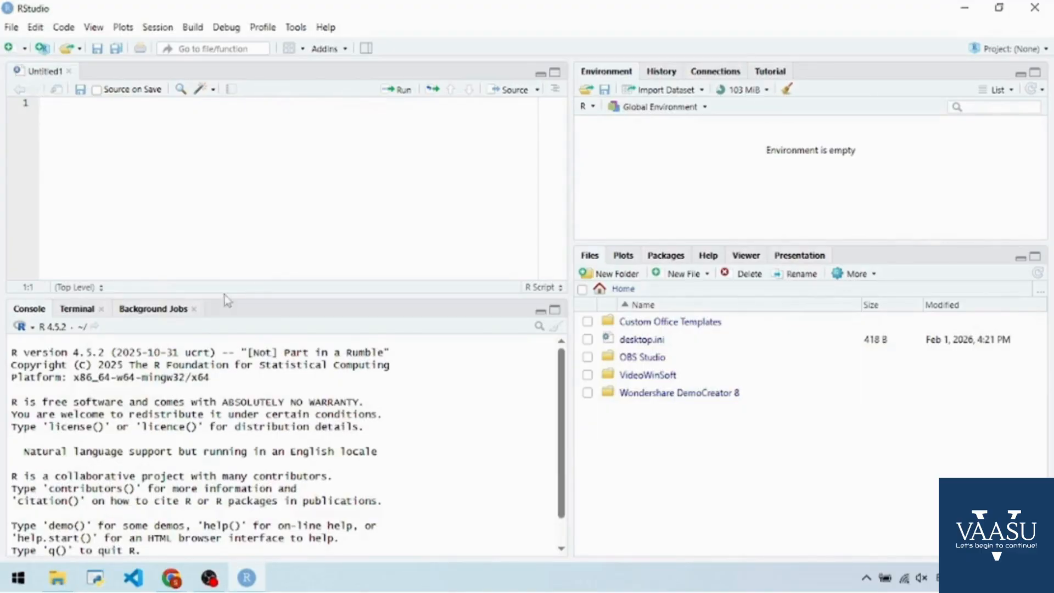
{"action": "scroll", "coordinate": [228, 437], "scroll_direction": "down", "scroll_amount": 1}
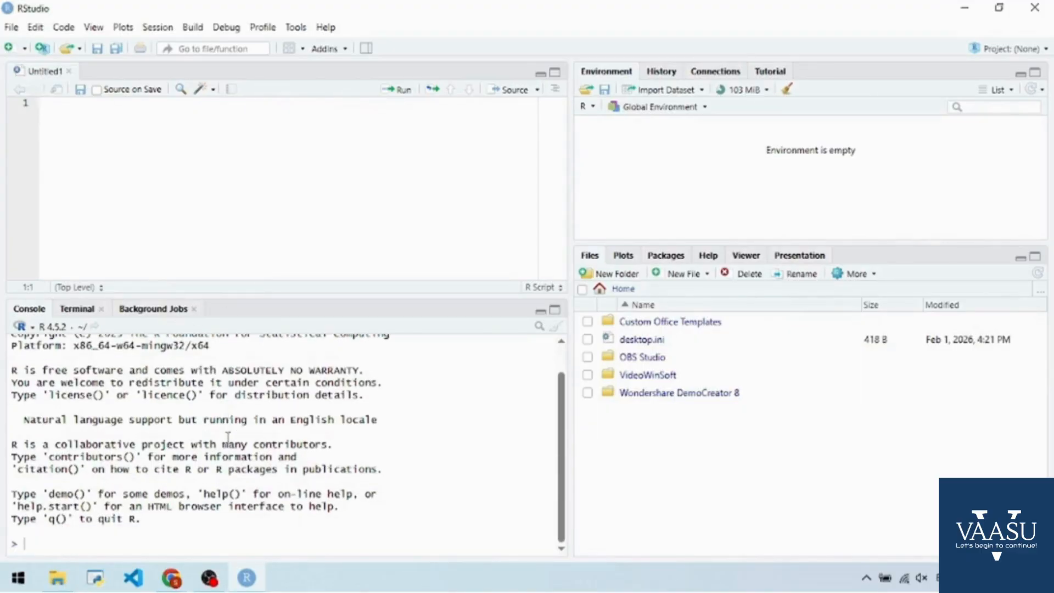
{"action": "left_click", "coordinate": [54, 544]}
{"action": "type", "text": "2+6"}
{"action": "key", "text": "Return"}
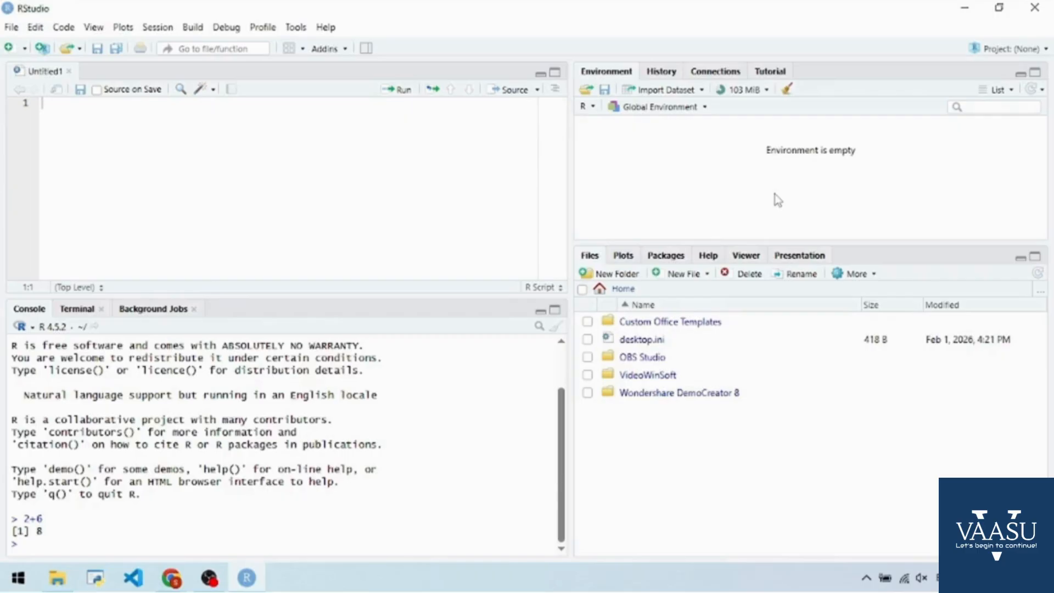
Write 20+1 on line 1 and 2+10 on line 3 of the untitled script, and run both lines together
{"action": "left_click", "coordinate": [227, 138]}
{"action": "type", "text": "20+1"}
{"action": "key", "text": "Return"}
{"action": "key", "text": "Return"}
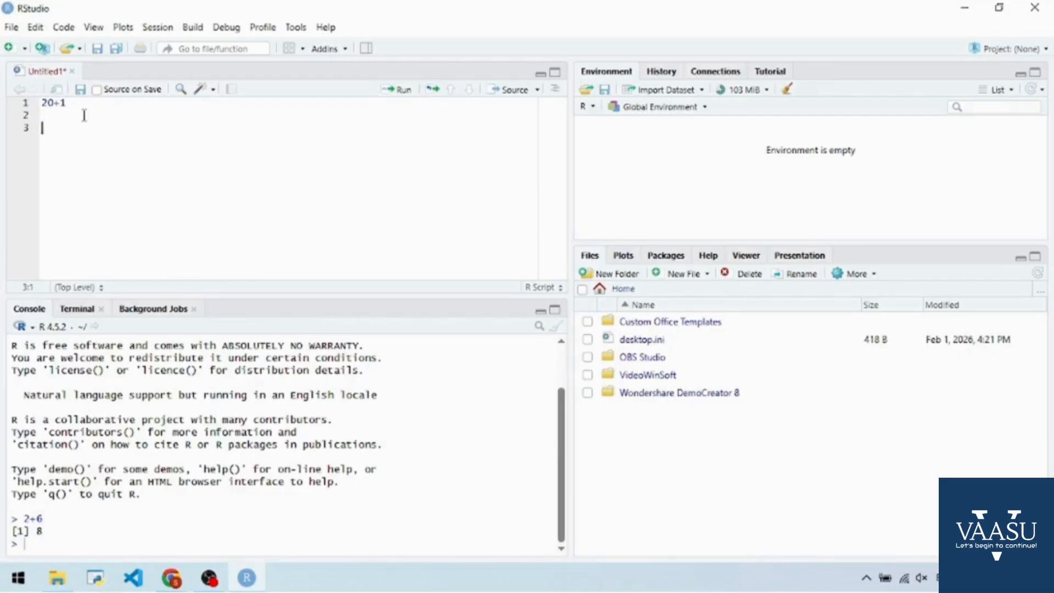
{"action": "type", "text": "2+10"}
{"action": "left_click_drag", "start_coordinate": [94, 127], "coordinate": [26, 109]}
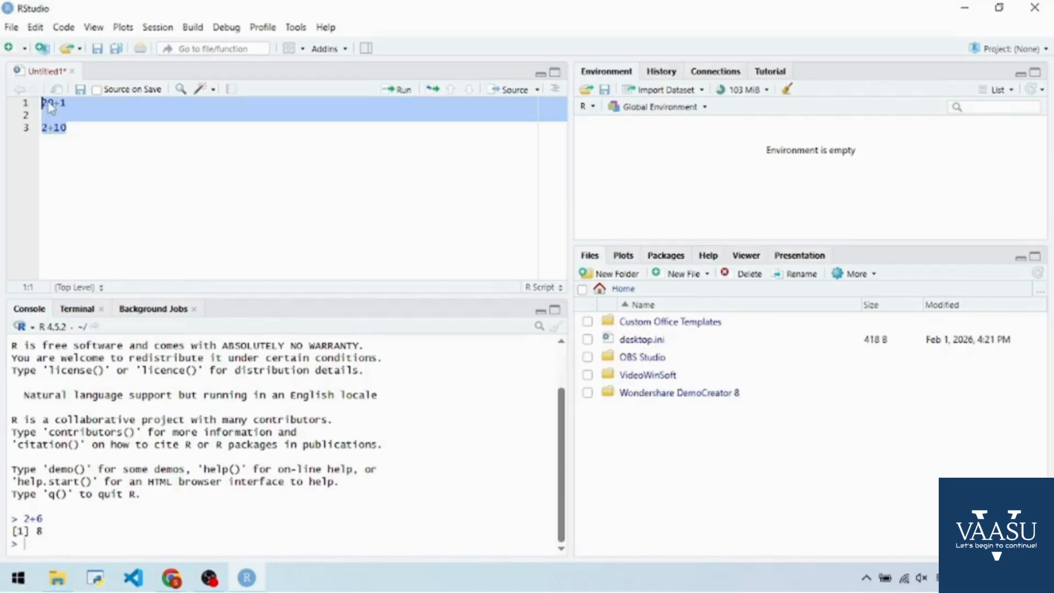
{"action": "left_click", "coordinate": [401, 99]}
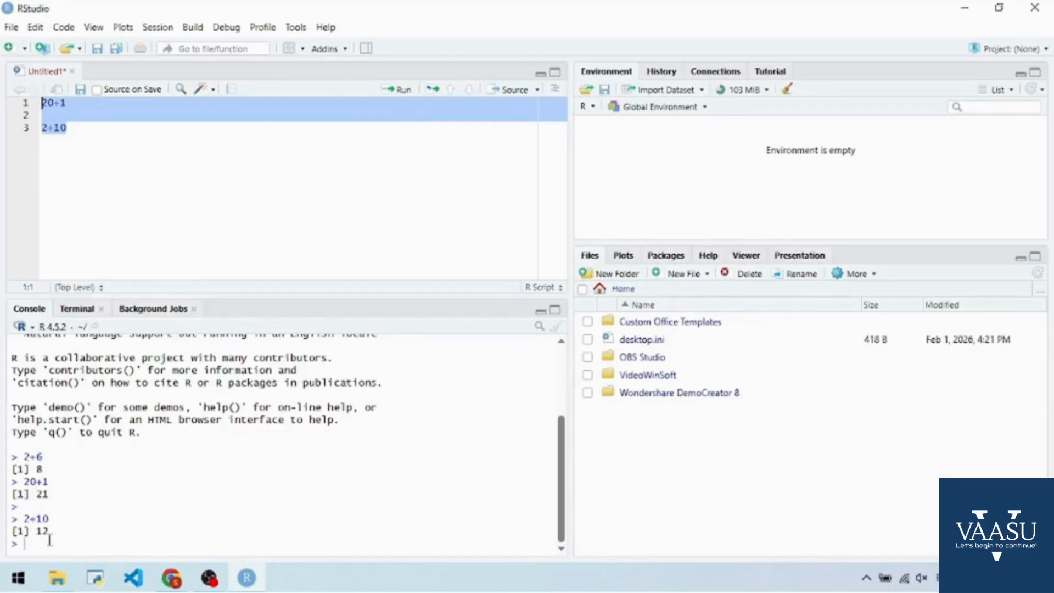
Reselect all the script's lines, from 20+1 to 2+10, and run them once more
{"action": "left_click", "coordinate": [119, 135]}
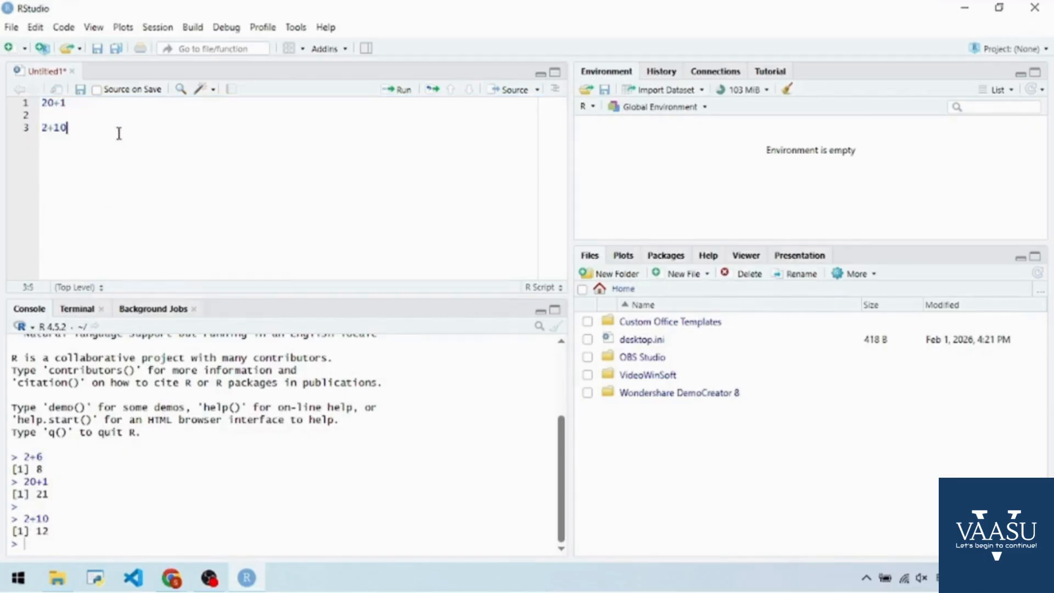
{"action": "left_click_drag", "start_coordinate": [101, 134], "coordinate": [42, 104]}
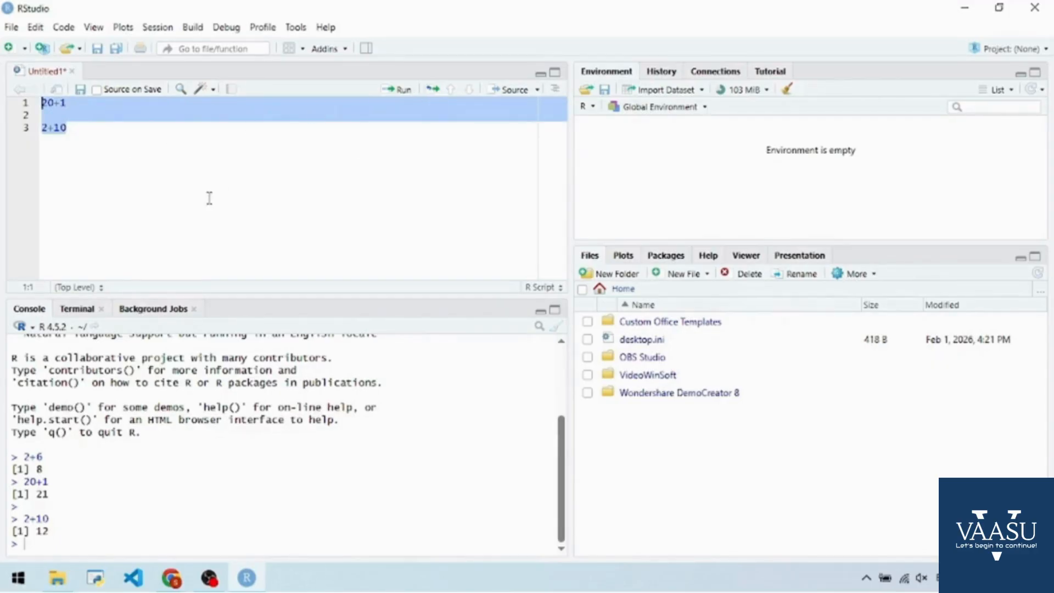
{"action": "key", "text": "ctrl+Return"}
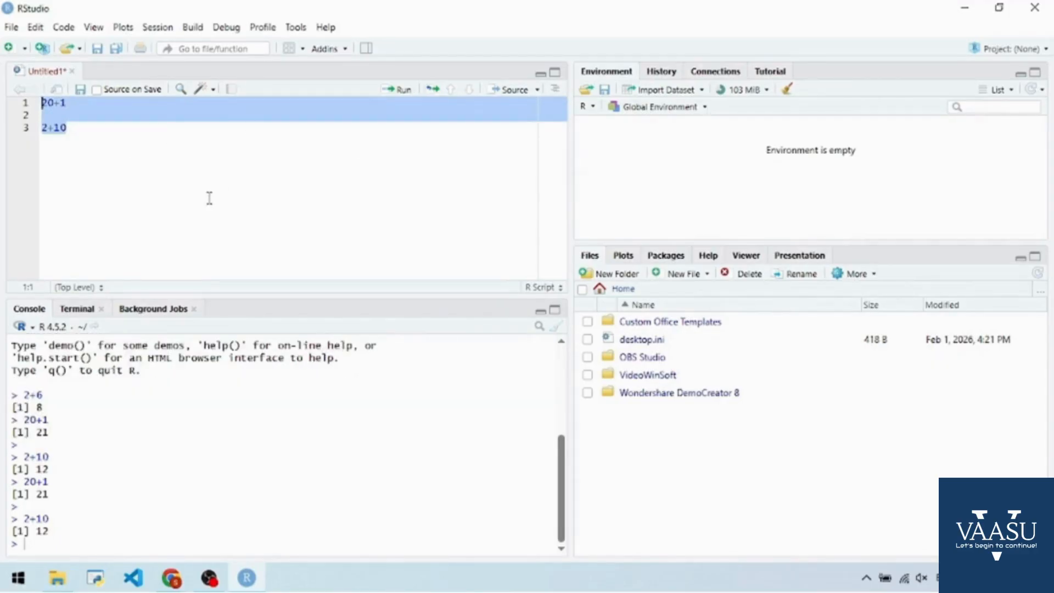